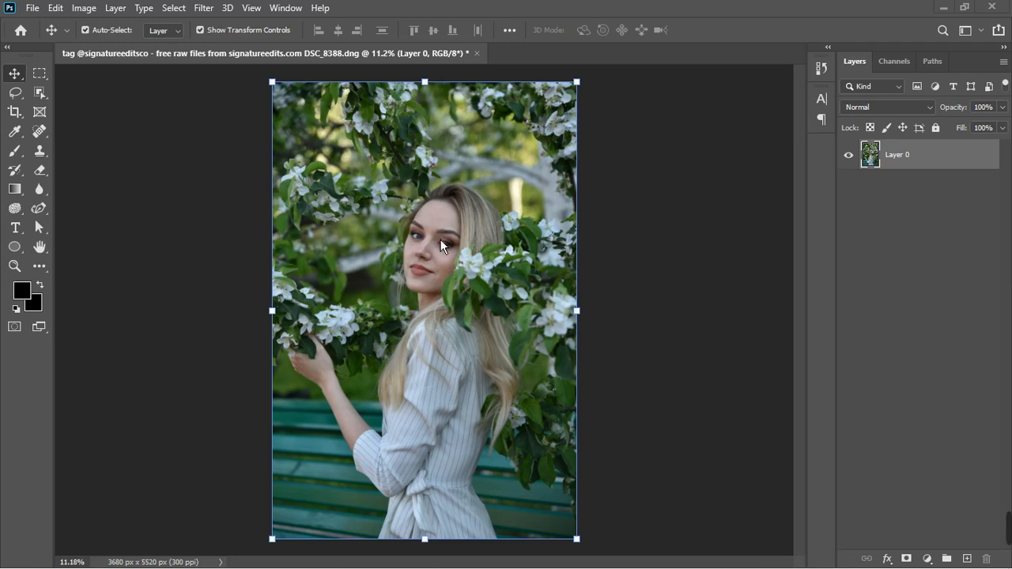
pyautogui.scroll(3, 439, 239)
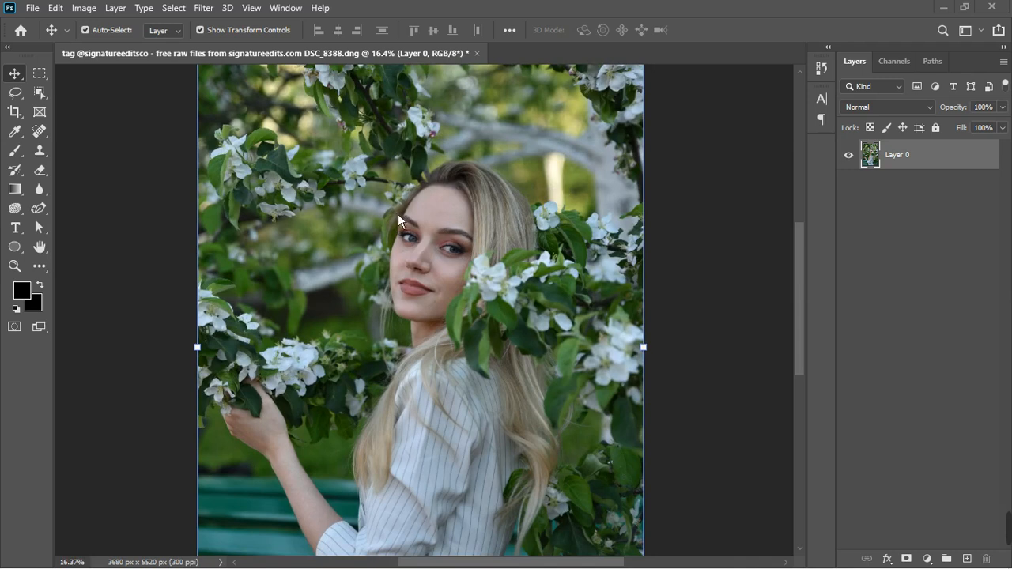
pyautogui.scroll(-2, 394, 216)
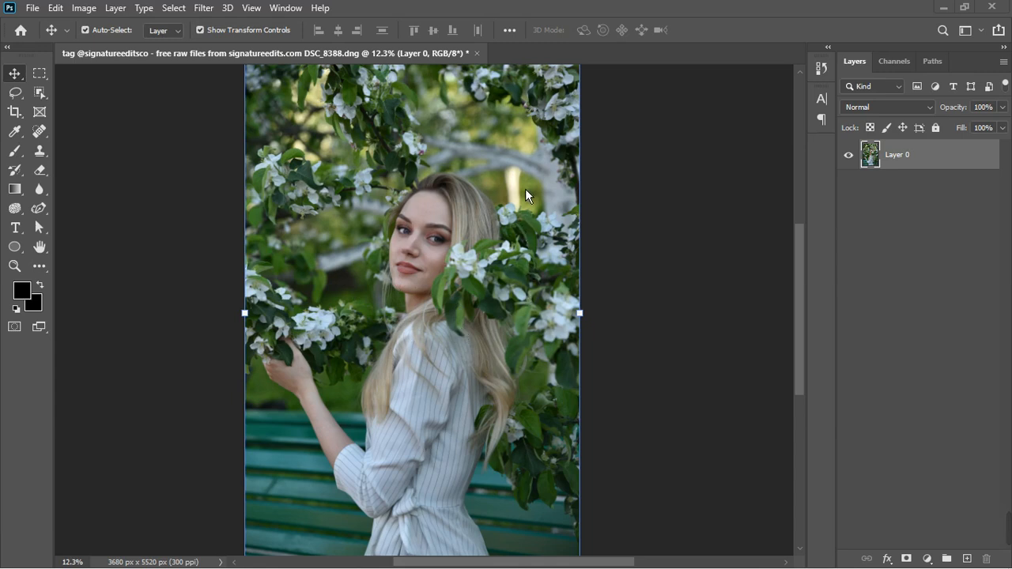
pyautogui.scroll(-1, 525, 190)
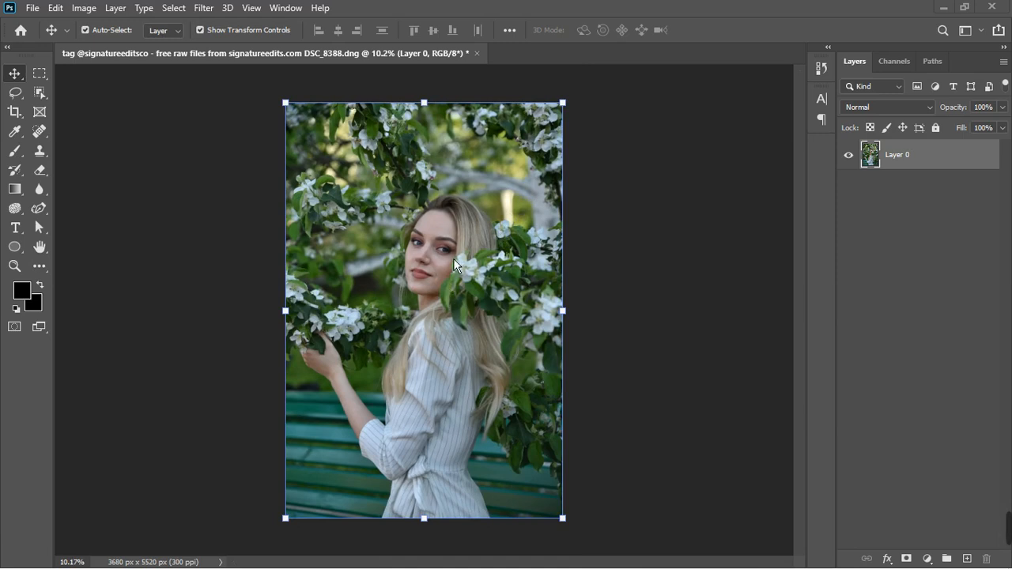
pyautogui.scroll(3, 450, 273)
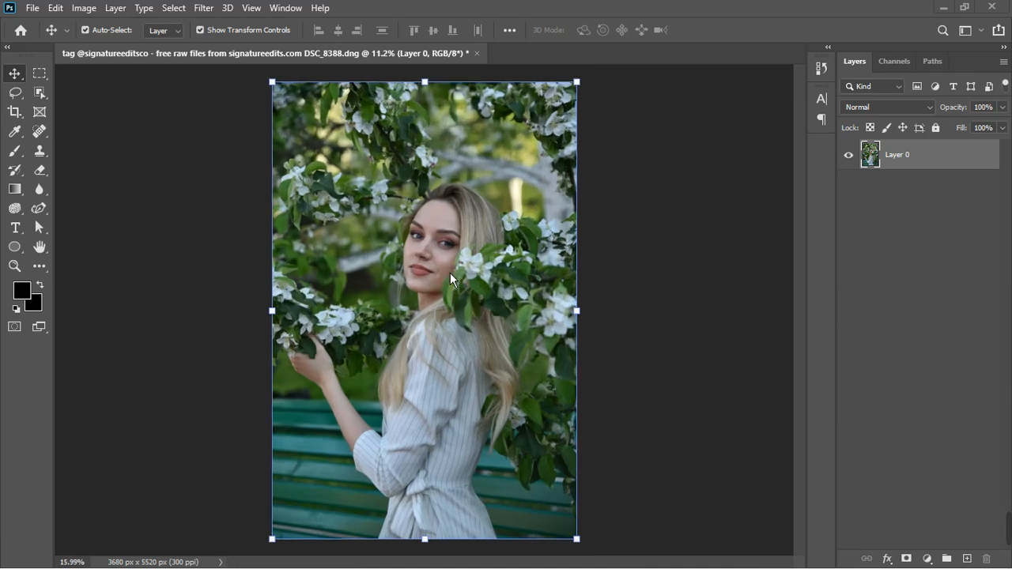
pyautogui.scroll(-2, 428, 263)
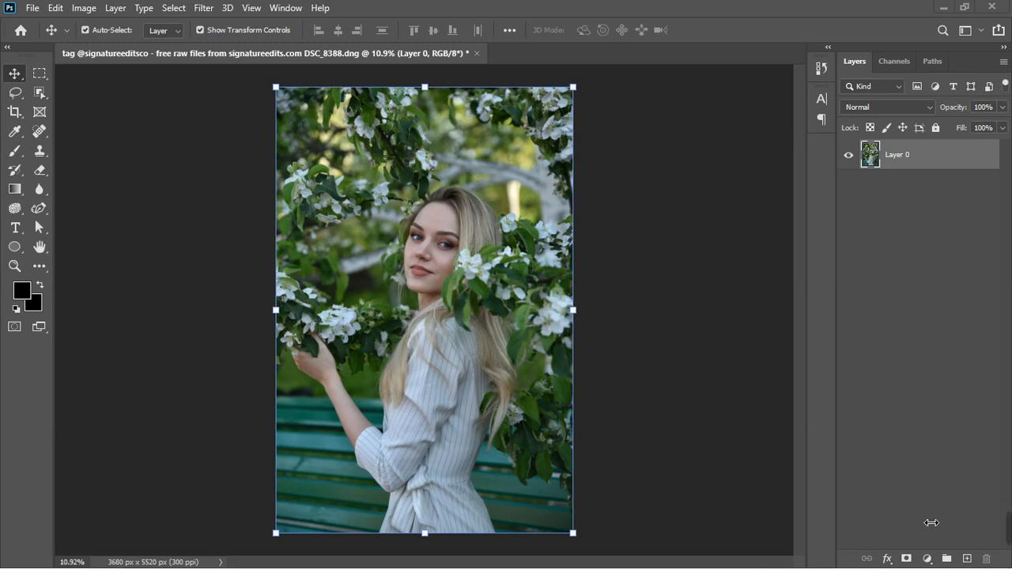
# Add a black (#000000) Solid Color fill layer above the photo and hide it
pyautogui.click(930, 560)
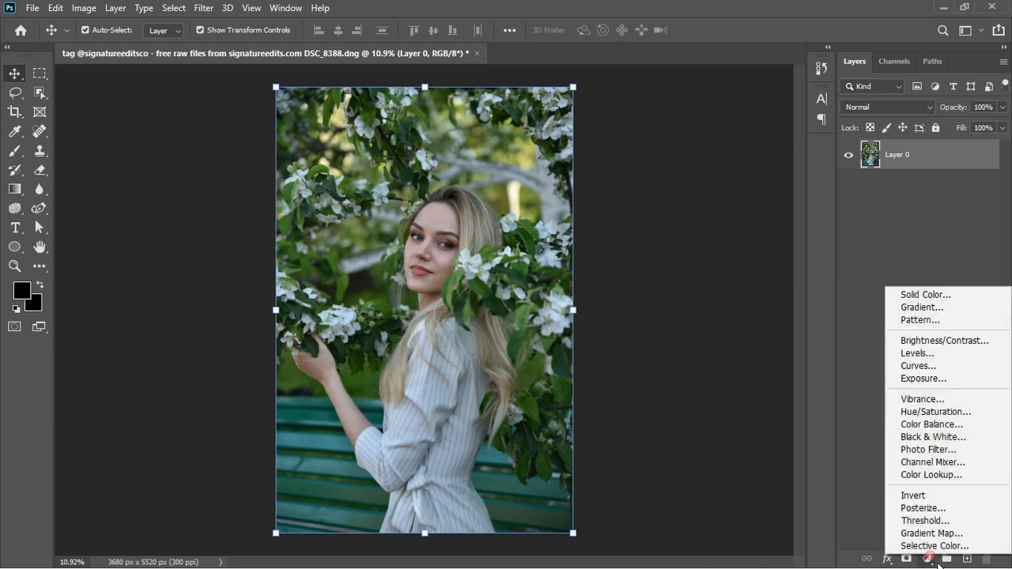
pyautogui.click(934, 299)
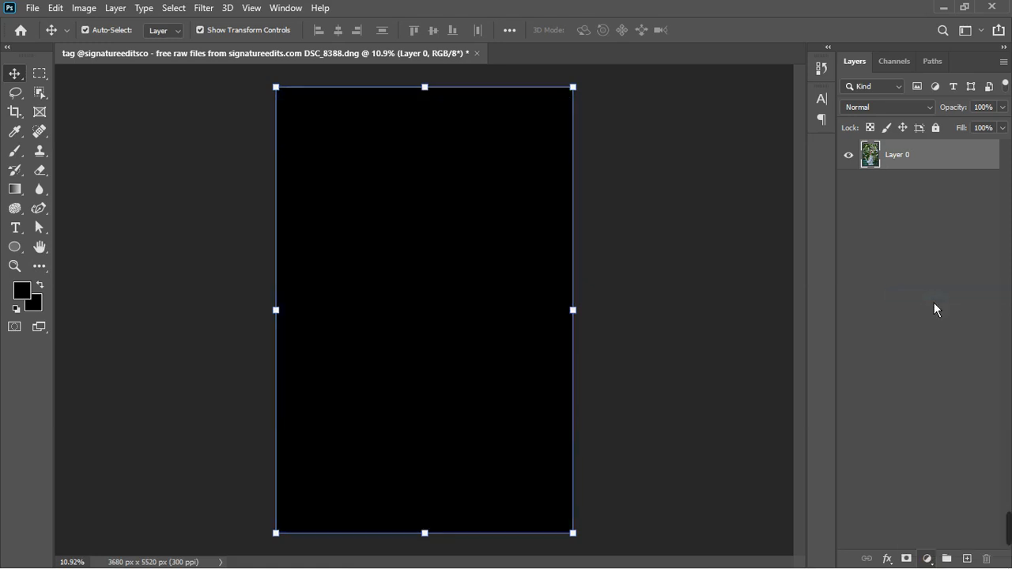
pyautogui.click(918, 125)
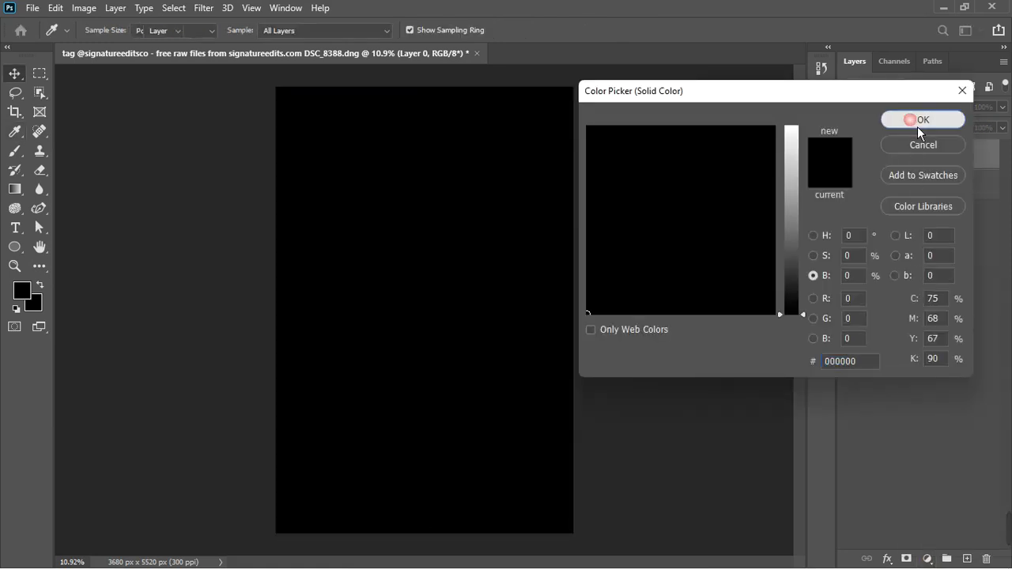
pyautogui.click(849, 155)
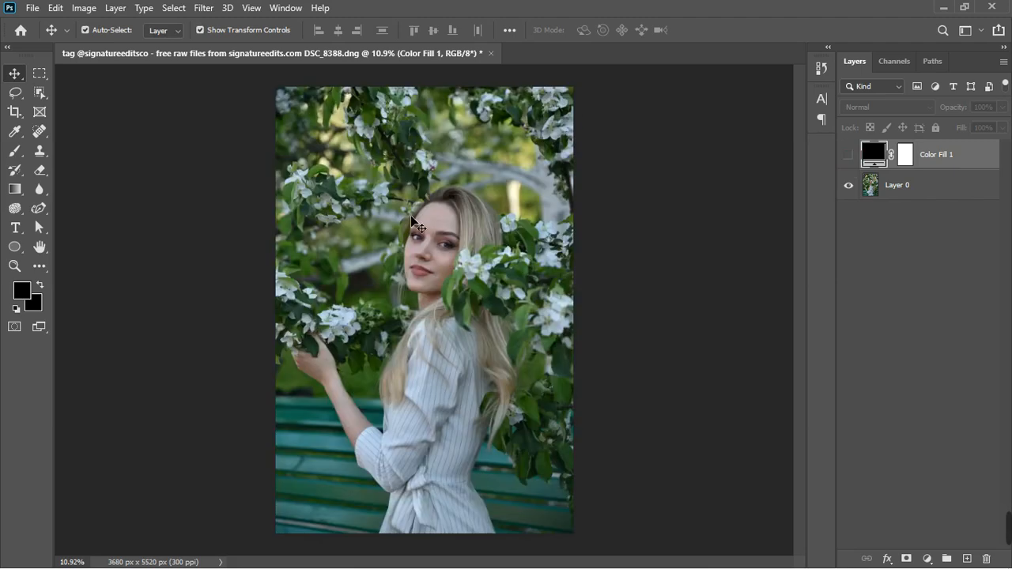
# Change the fill layer's colour to a light blue (#bbd0e8) sampled from the white blossoms beside the woman's hand
pyautogui.scroll(3, 411, 215)
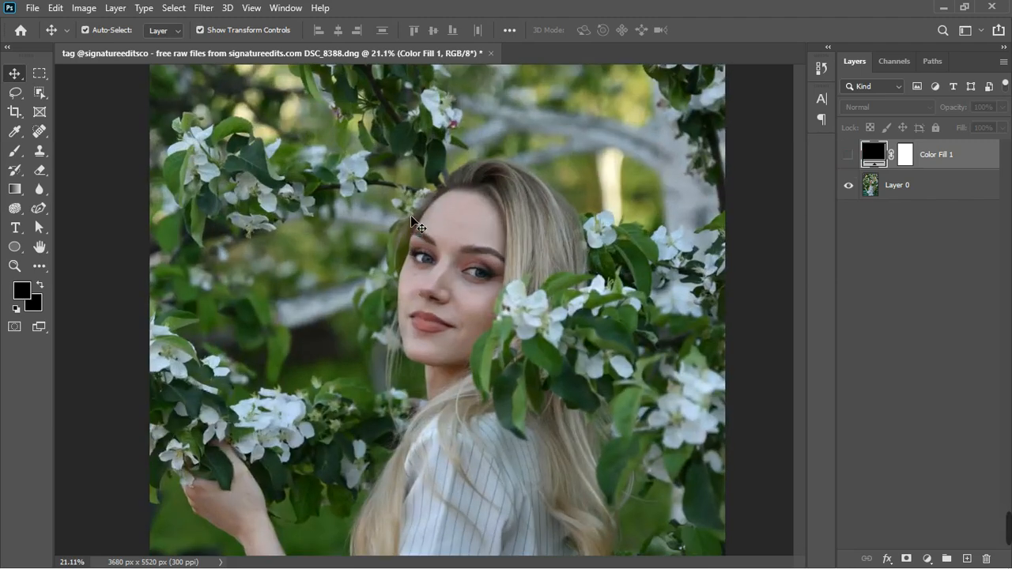
pyautogui.doubleClick(875, 154)
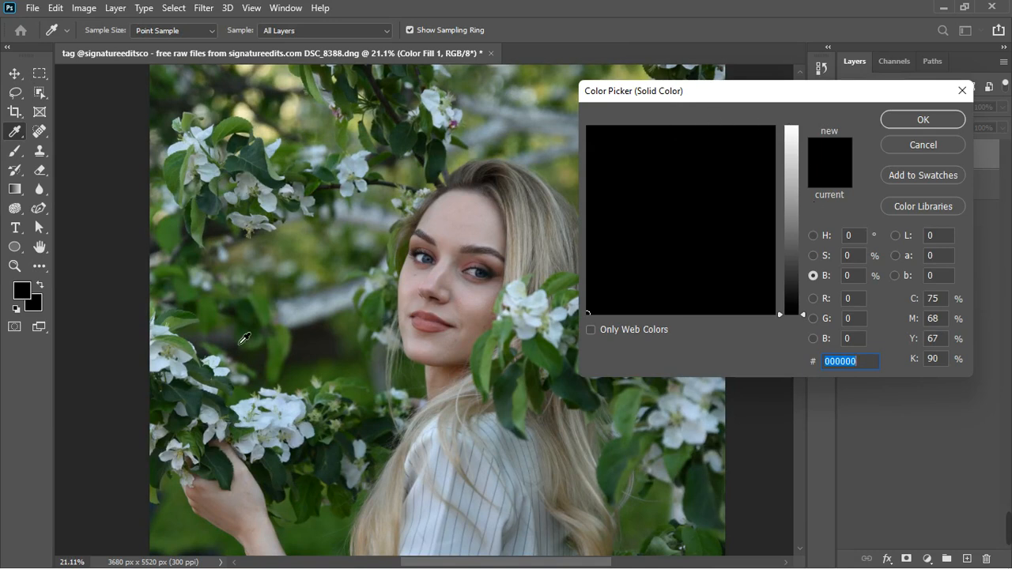
pyautogui.click(295, 420)
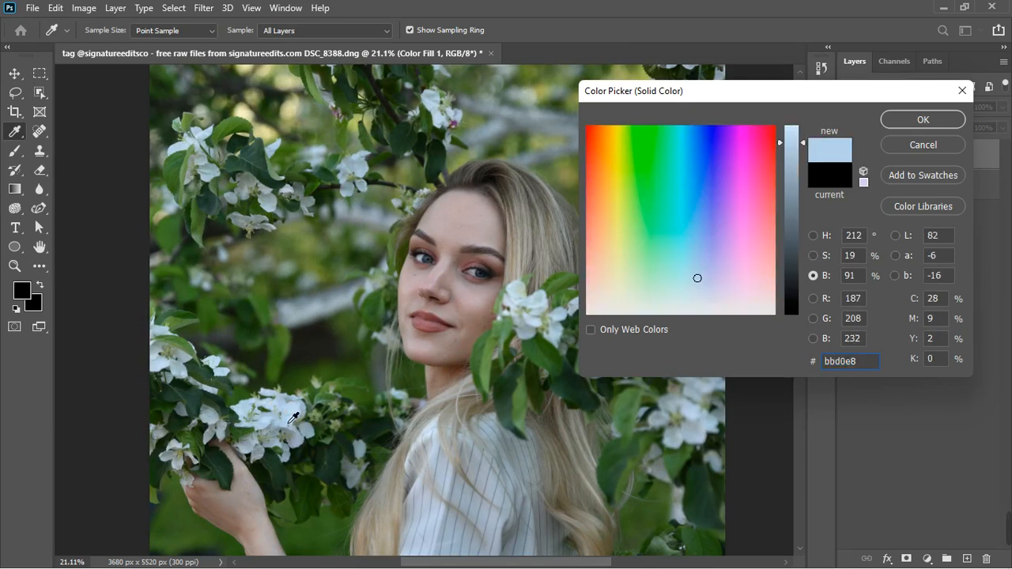
pyautogui.click(930, 127)
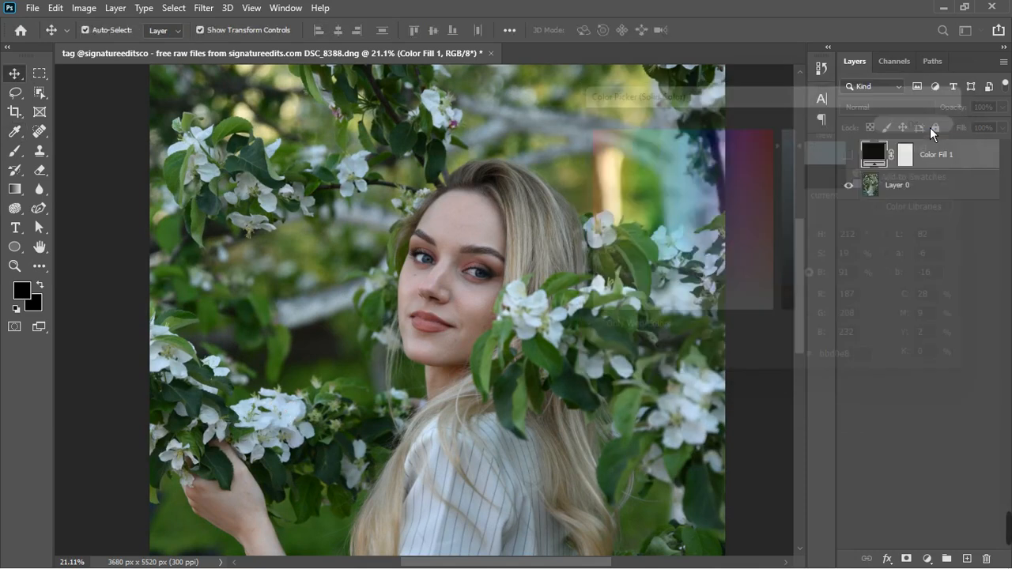
# Show the colour fill layer again and set its blend mode to Divide
pyautogui.click(848, 155)
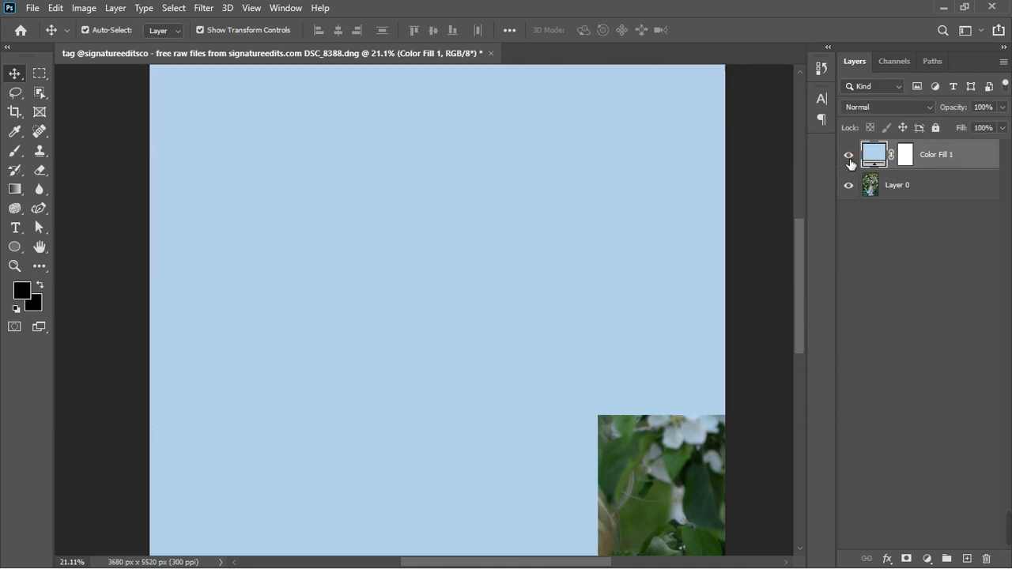
pyautogui.click(897, 109)
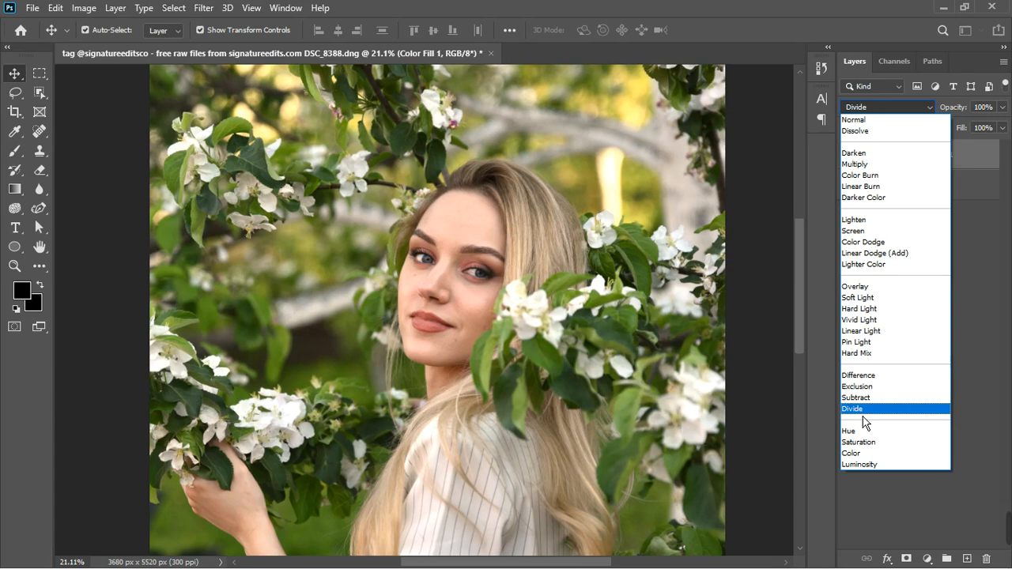
pyautogui.click(863, 415)
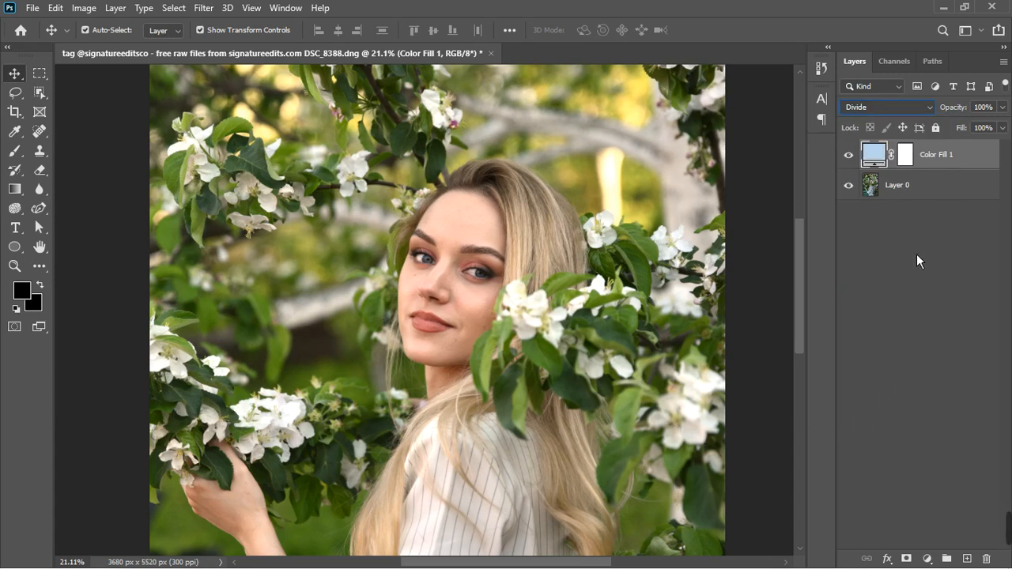
# Compare the photo with and without the Divide colour fill, both close up and in full view
pyautogui.click(851, 156)
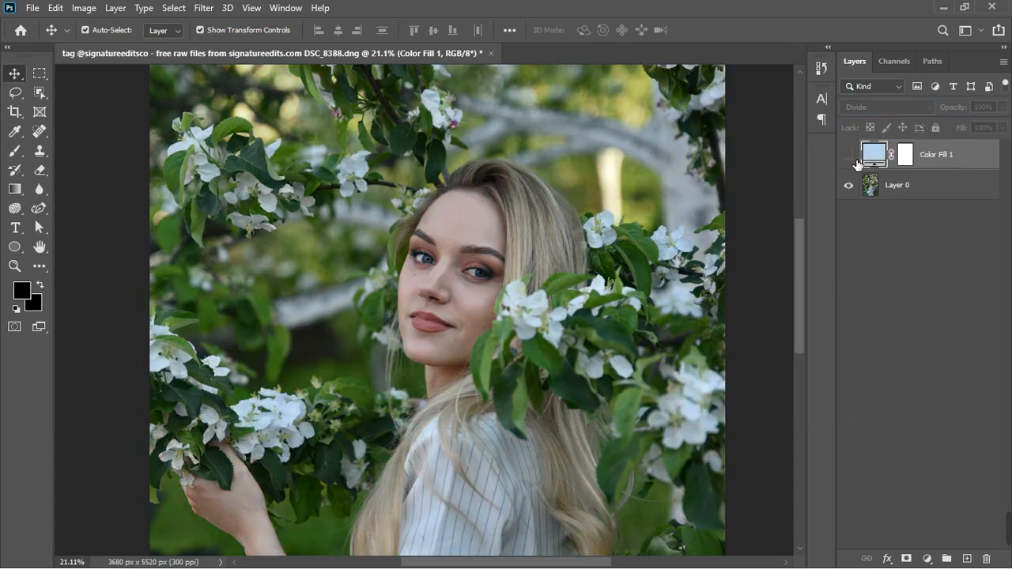
pyautogui.click(851, 157)
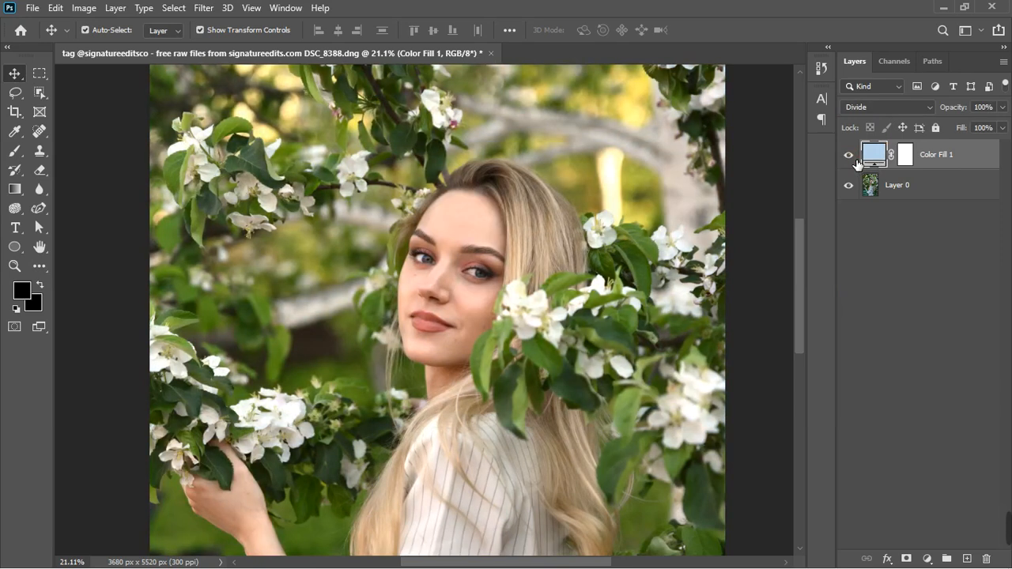
pyautogui.click(851, 157)
pyautogui.click(851, 156)
pyautogui.click(851, 157)
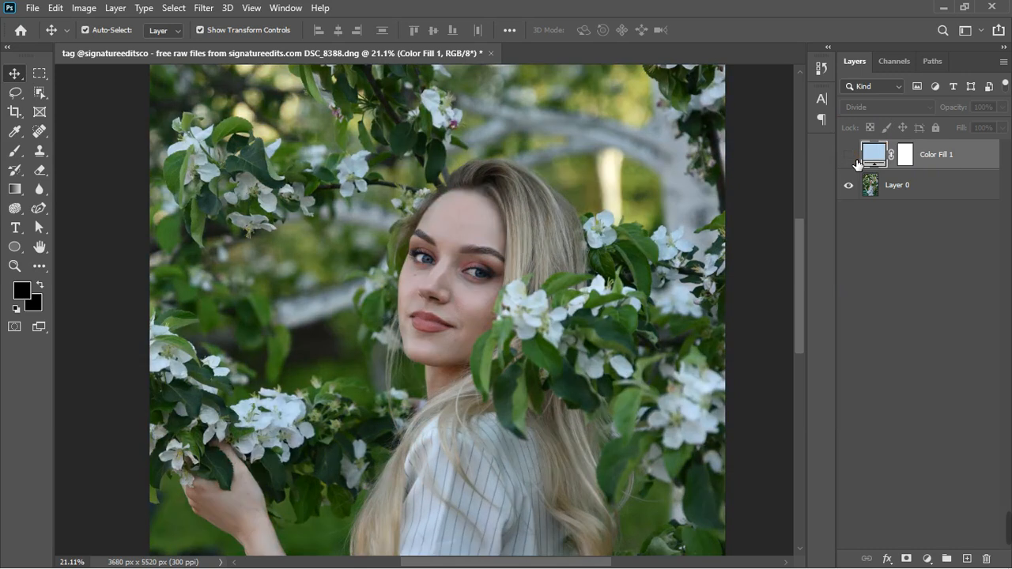
pyautogui.click(851, 157)
pyautogui.scroll(-8, 669, 203)
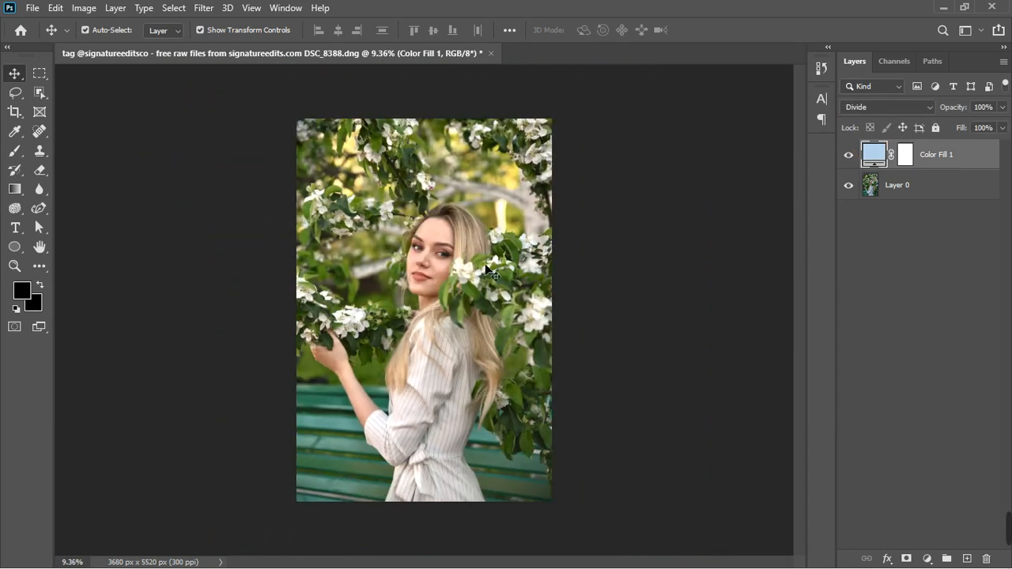
pyautogui.scroll(1, 490, 264)
pyautogui.click(850, 155)
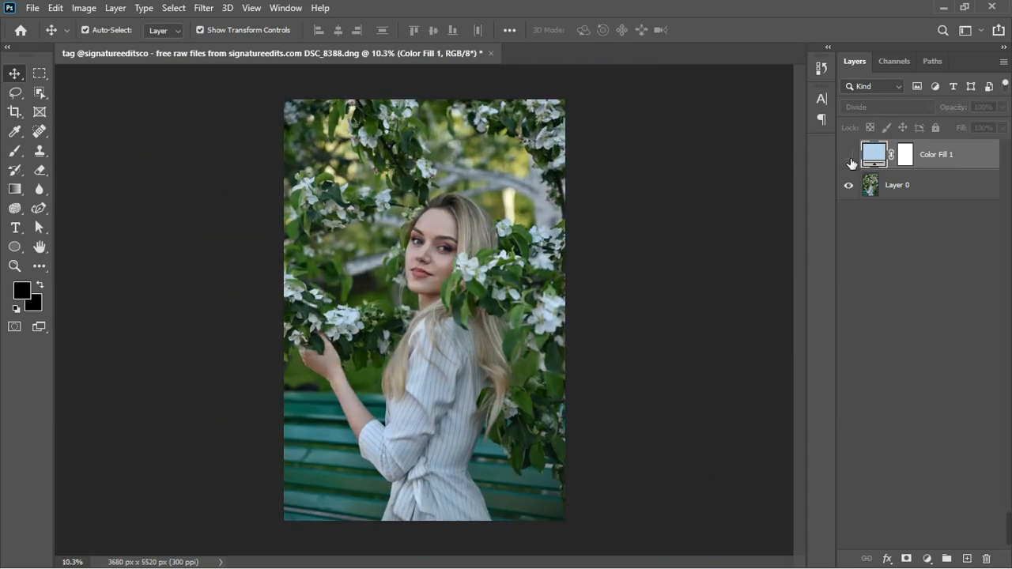
pyautogui.click(849, 156)
# Lighten the fill layer's colour to #c5dbf4, with a brightness of 96%
pyautogui.doubleClick(872, 157)
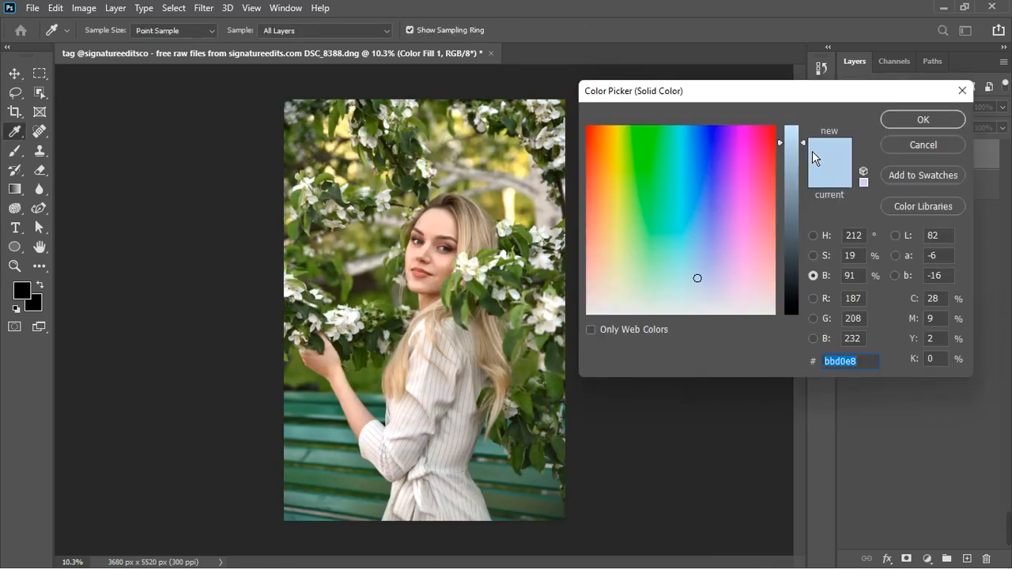
pyautogui.write('bcd1e9')
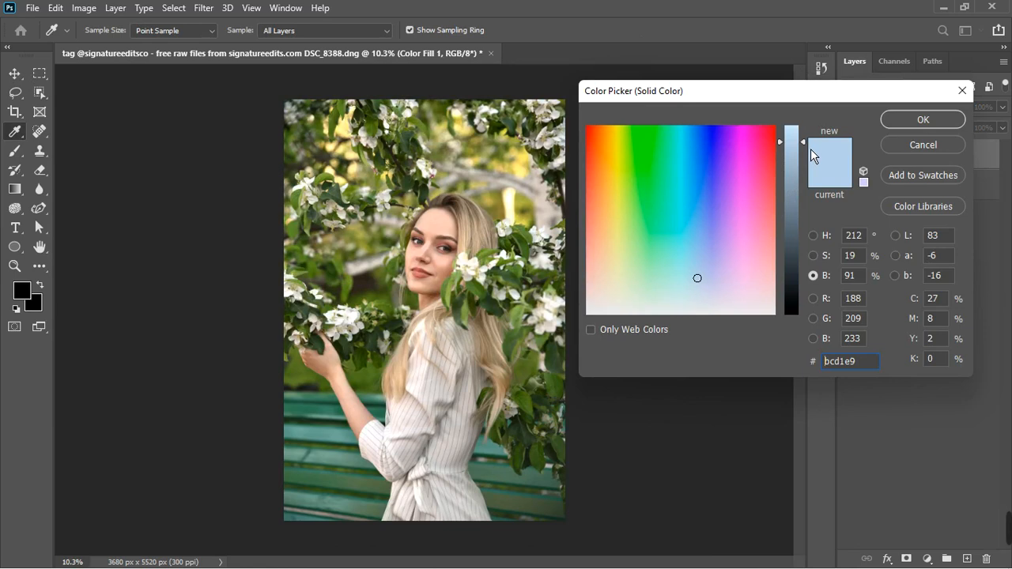
pyautogui.press('Up')
pyautogui.press('Up')
pyautogui.press('Up')
pyautogui.press('Up')
pyautogui.press('Up')
pyautogui.press('Up')
pyautogui.press('Up')
pyautogui.press('Up')
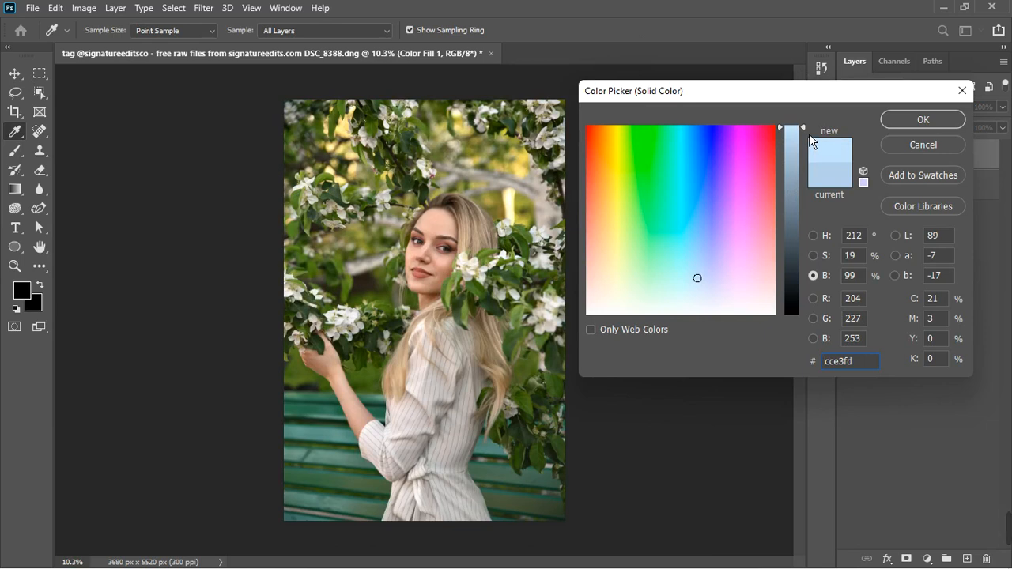
pyautogui.press('Down')
pyautogui.press('Down')
pyautogui.press('Down')
pyautogui.press('Down')
pyautogui.press('Down')
pyautogui.press('Down')
pyautogui.press('Down')
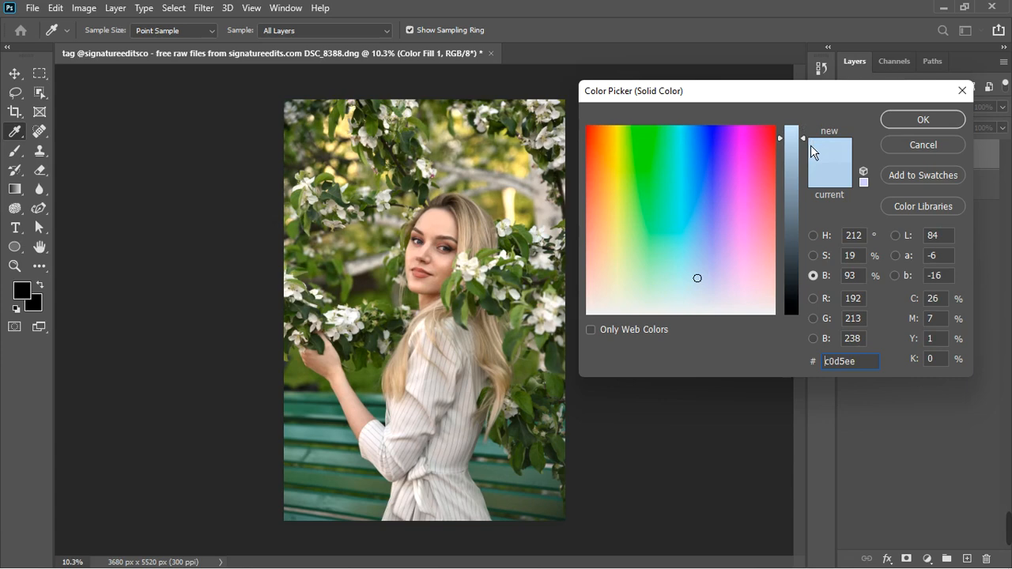
pyautogui.press('Down')
pyautogui.press('Down')
pyautogui.press('Down')
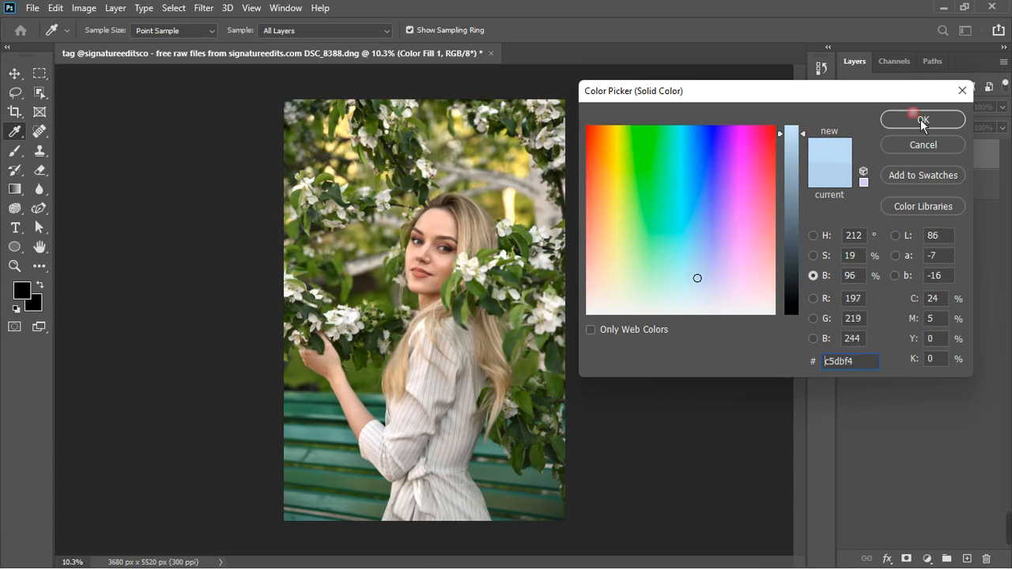
pyautogui.click(918, 117)
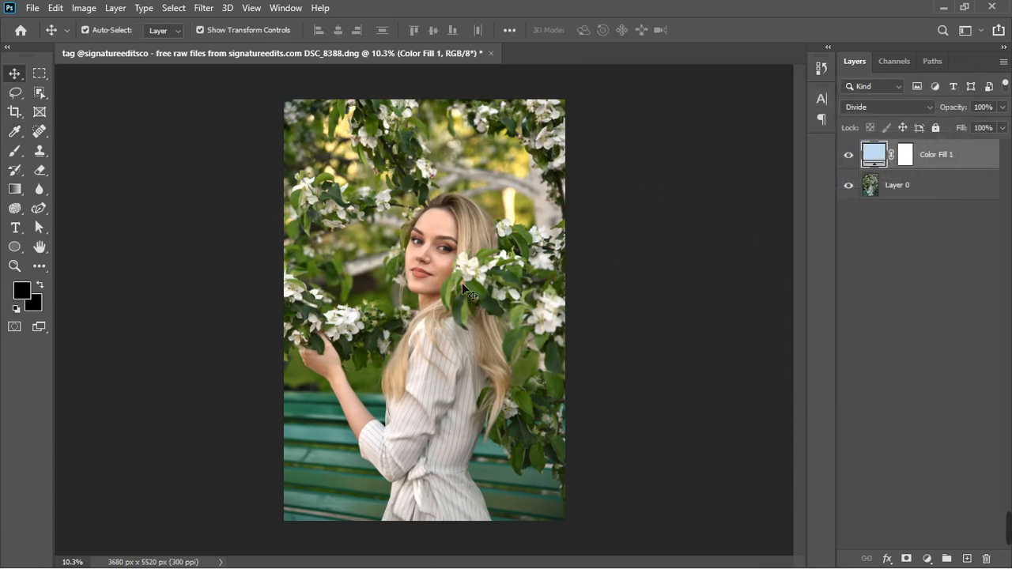
# Inspect the woman's facial skin close up and activate the Spot Healing Brush with Content-Aware type
pyautogui.scroll(3, 456, 274)
pyautogui.scroll(-1, 456, 275)
pyautogui.scroll(7, 455, 274)
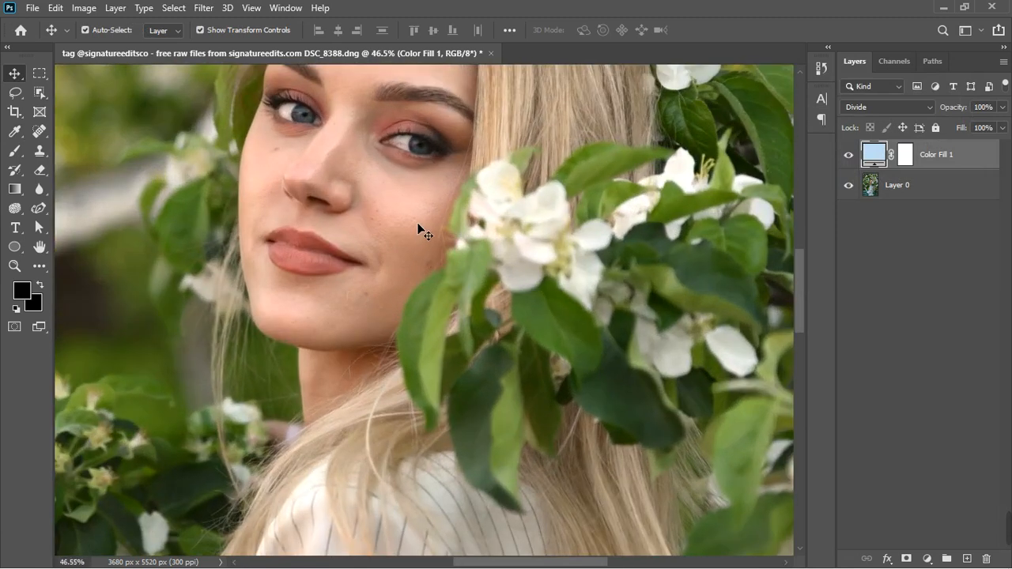
pyautogui.scroll(2, 303, 281)
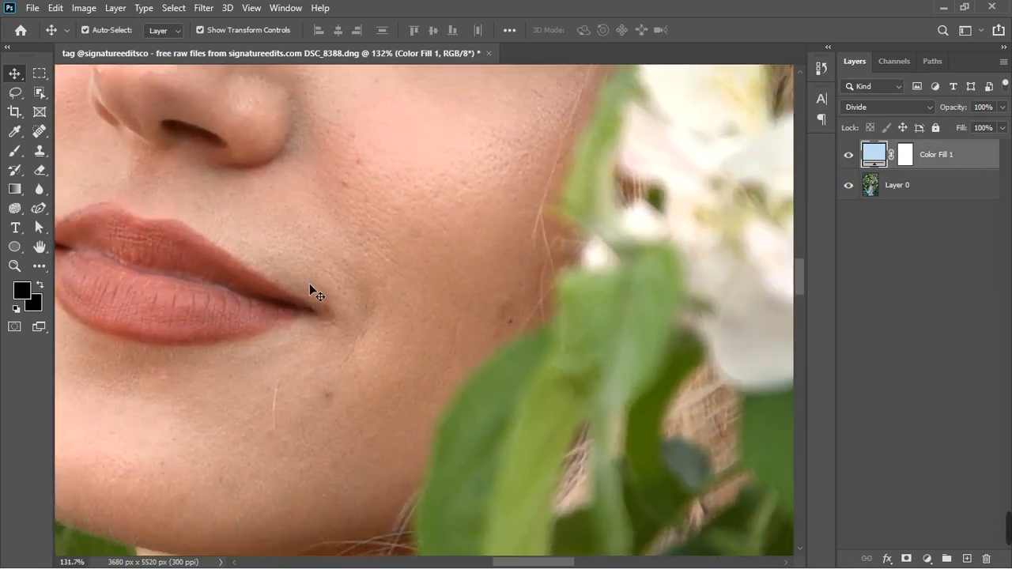
pyautogui.scroll(-4, 310, 283)
pyautogui.scroll(-4, 310, 284)
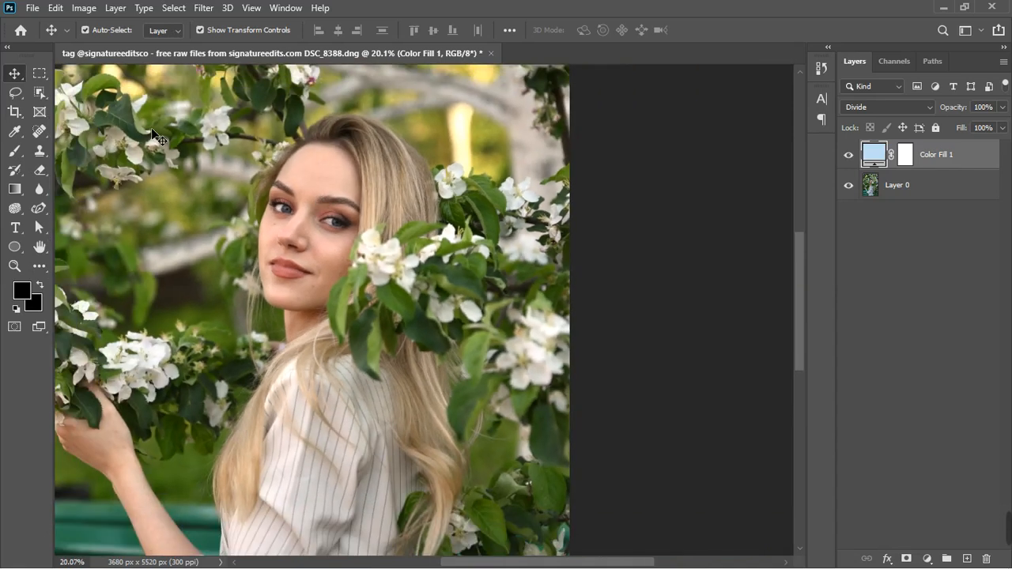
pyautogui.click(42, 153)
pyautogui.click(39, 131)
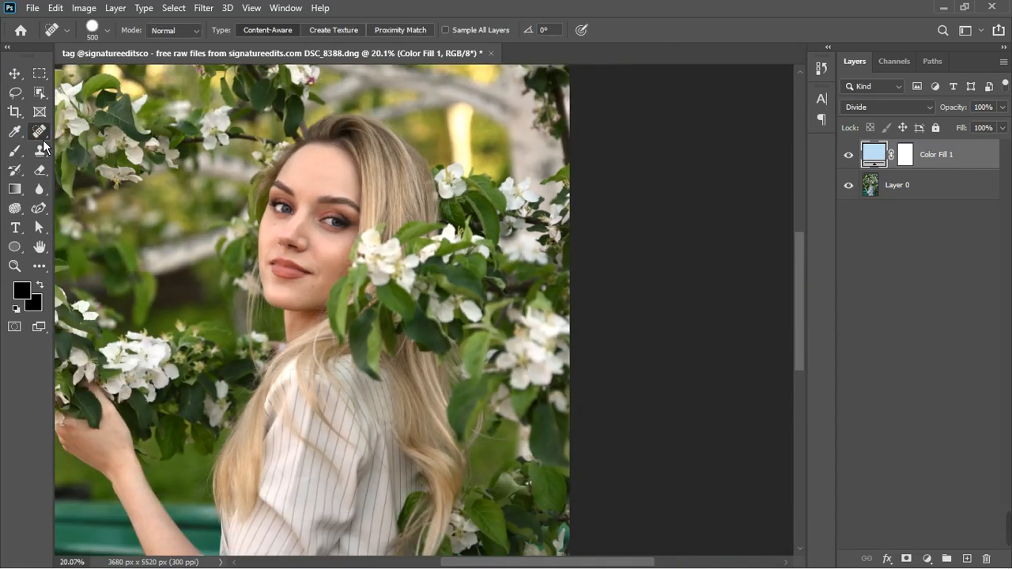
pyautogui.scroll(2, 336, 281)
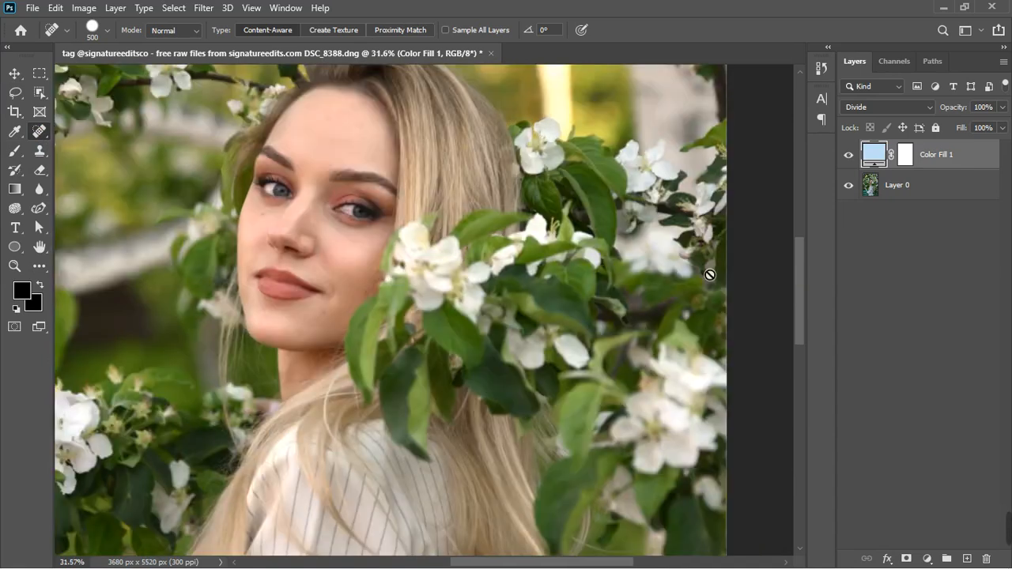
# Stamp all visible layers into a new merged layer above the colour fill
pyautogui.click(920, 189)
pyautogui.click(945, 166)
pyautogui.hotkey('shift', 'alt', 'n')
pyautogui.hotkey('ctrl', 'shift', 'alt', 'e')
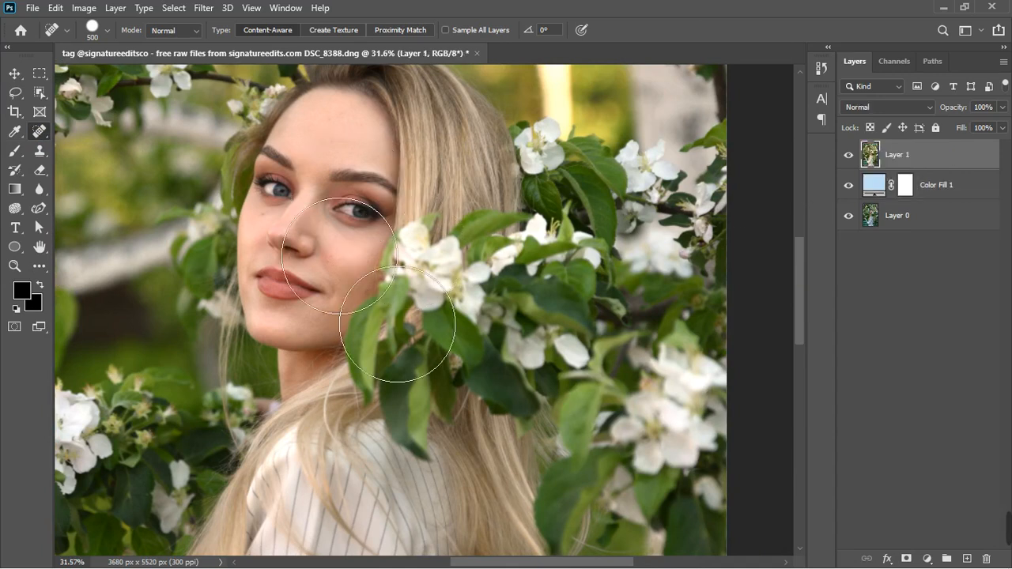
# Reduce the Spot Healing Brush to 20 px and heal the blemishes on the cheek beside the nose
pyautogui.scroll(3, 338, 255)
pyautogui.press('[')
pyautogui.press('[')
pyautogui.press('[')
pyautogui.press('[')
pyautogui.press('[')
pyautogui.press('[')
pyautogui.press('[')
pyautogui.press('[')
pyautogui.press('[')
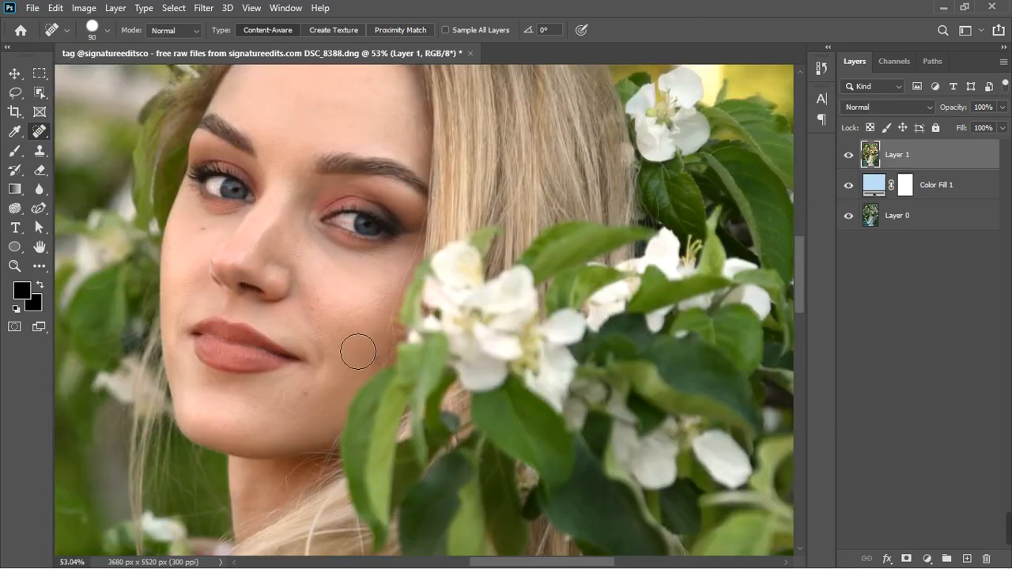
pyautogui.press('[')
pyautogui.press('[')
pyautogui.press('[')
pyautogui.press('[')
pyautogui.press('[')
pyautogui.press('[')
pyautogui.press('[')
pyautogui.scroll(4, 348, 367)
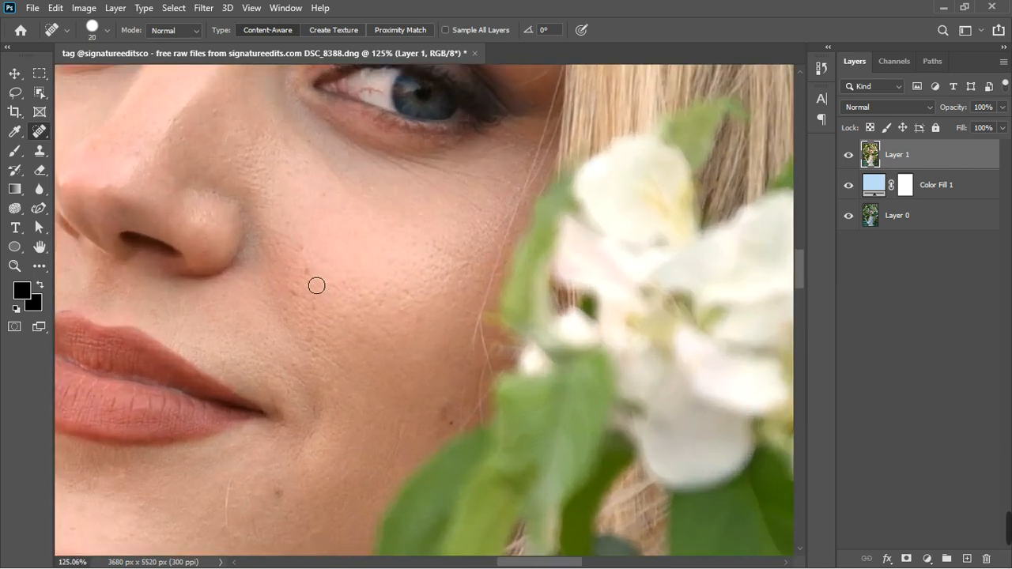
pyautogui.scroll(2, 317, 285)
pyautogui.click(287, 300)
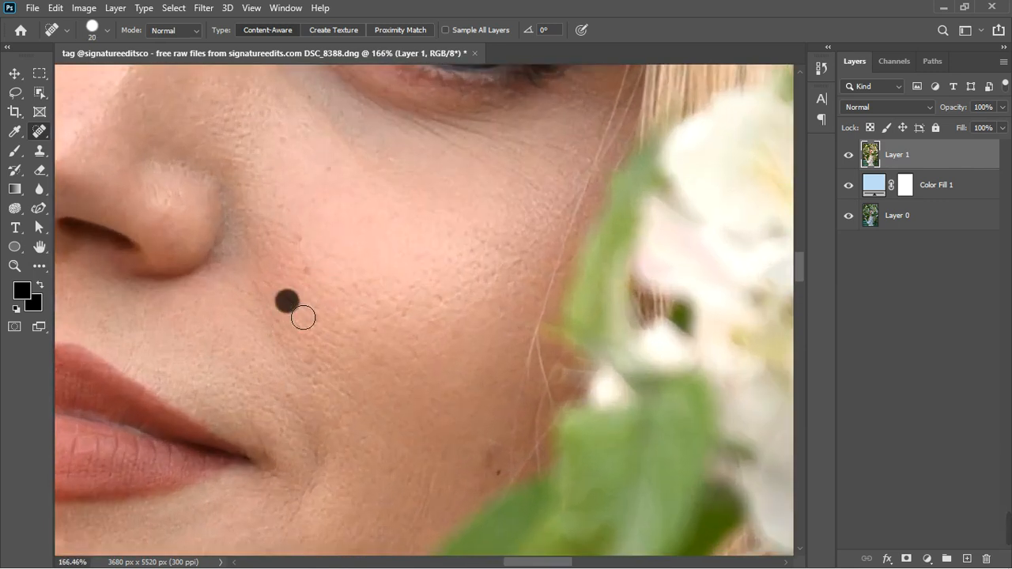
pyautogui.click(308, 273)
pyautogui.click(301, 242)
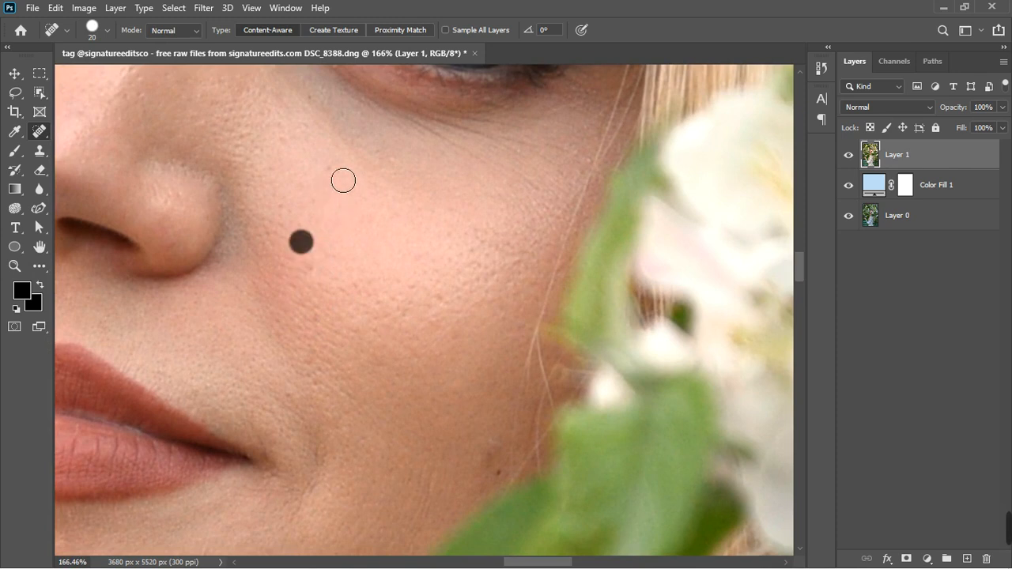
# Heal the small spots beneath the eye and the dark marks on the lower cheek near the leaves
pyautogui.click(330, 165)
pyautogui.click(284, 139)
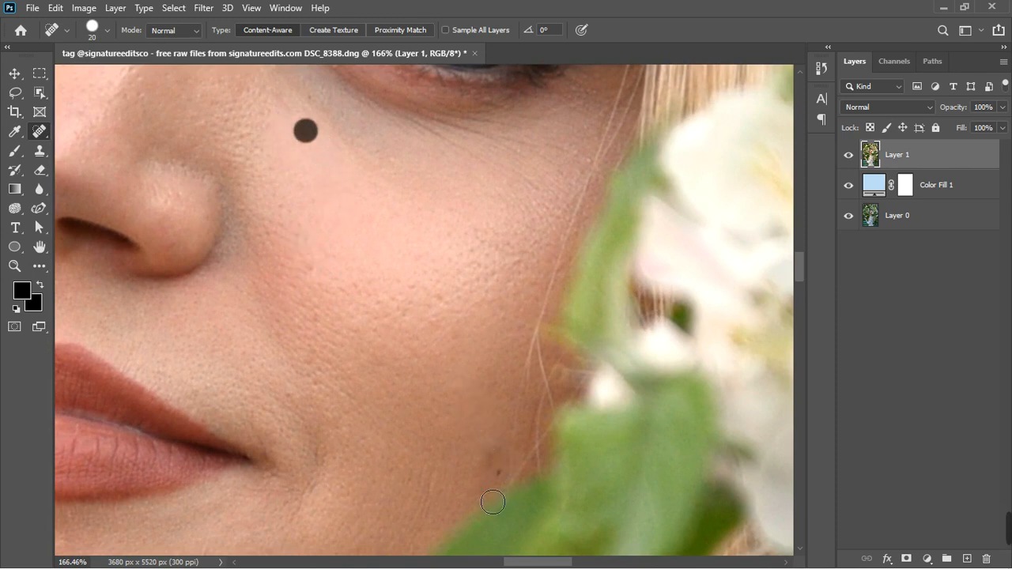
pyautogui.moveTo(491, 449); pyautogui.dragTo(484, 483)
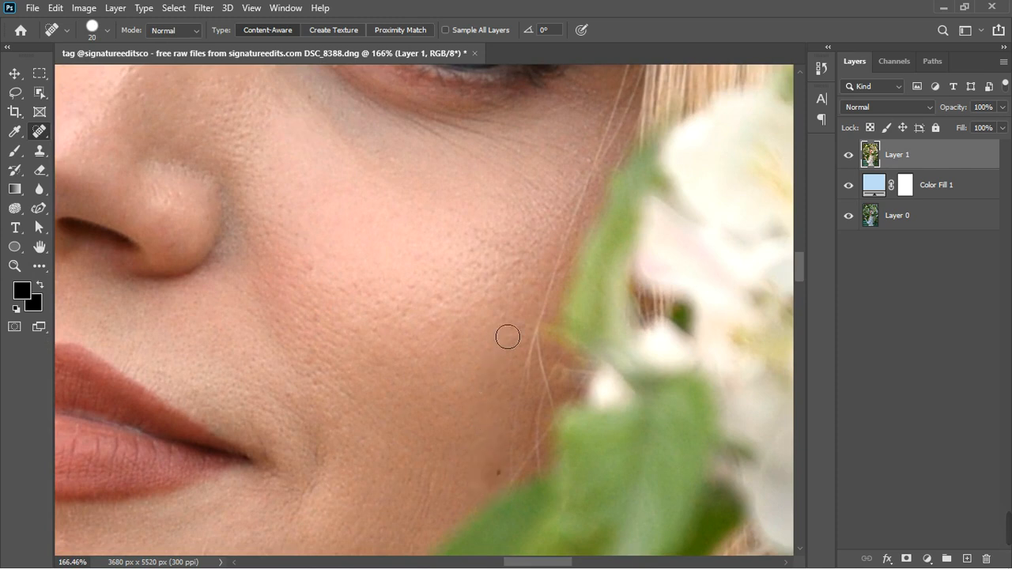
# Heal the remaining spots on the chin and below the corner of the mouth
pyautogui.scroll(-2, 503, 332)
pyautogui.scroll(-3, 503, 333)
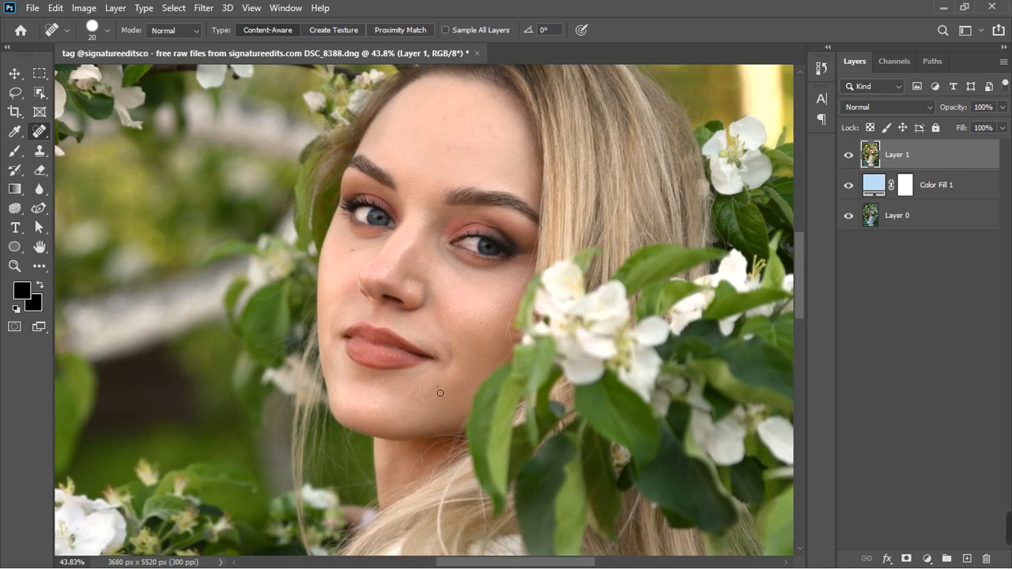
pyautogui.click(437, 389)
pyautogui.click(401, 405)
# Remove the mole and small marks from the cheek on the far side of the nose
pyautogui.scroll(8, 370, 271)
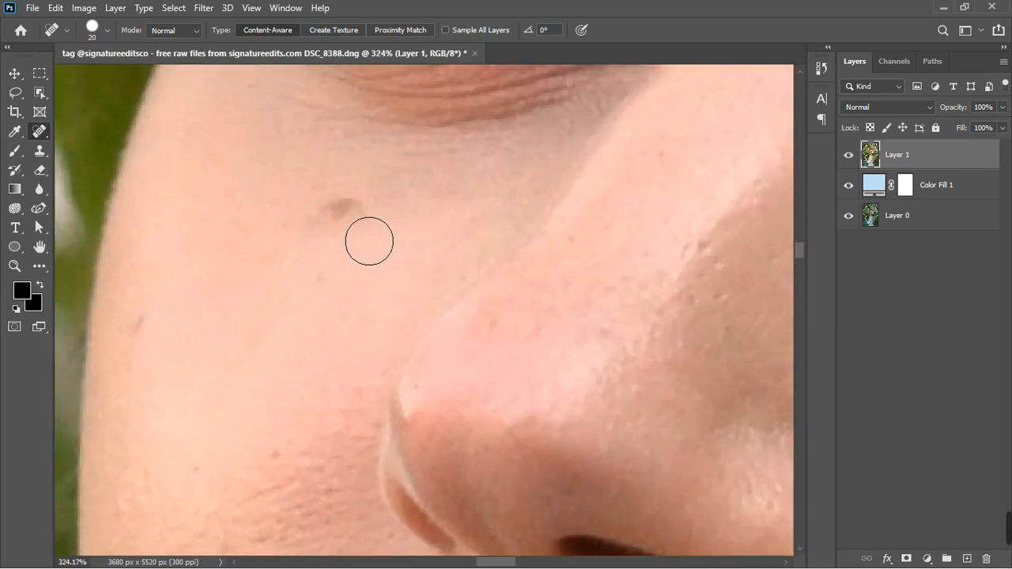
pyautogui.click(334, 210)
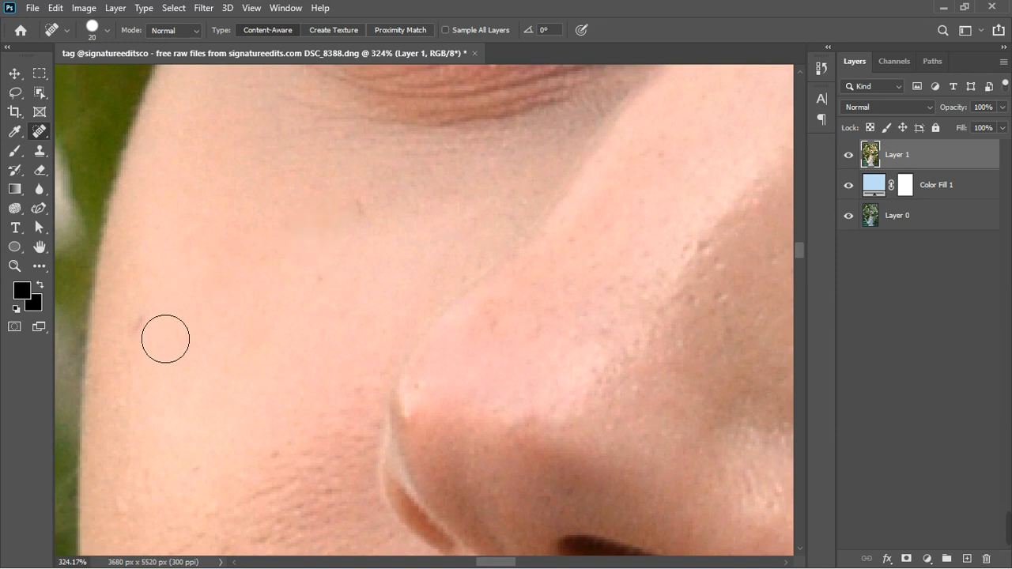
pyautogui.click(140, 314)
pyautogui.click(368, 203)
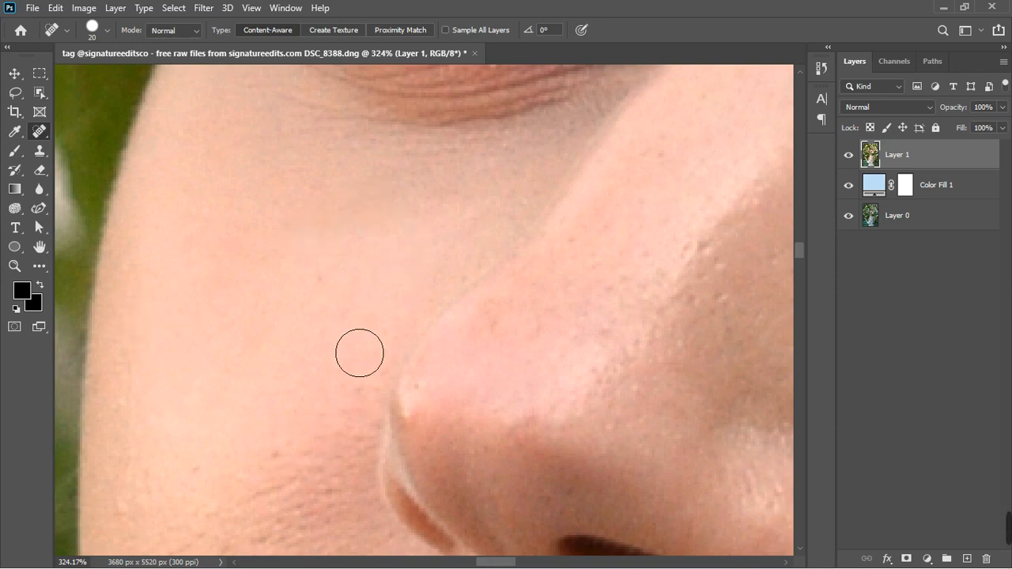
# Heal the reddish spots and small blemishes across the forehead with the 20 px Spot Healing Brush
pyautogui.scroll(-5, 359, 350)
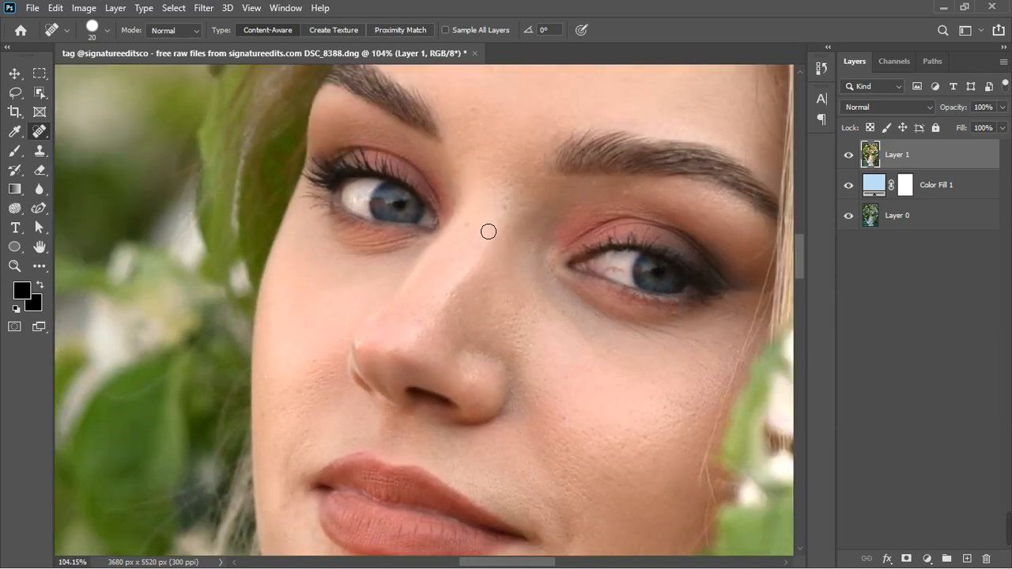
pyautogui.scroll(-2, 533, 261)
pyautogui.scroll(-2, 531, 286)
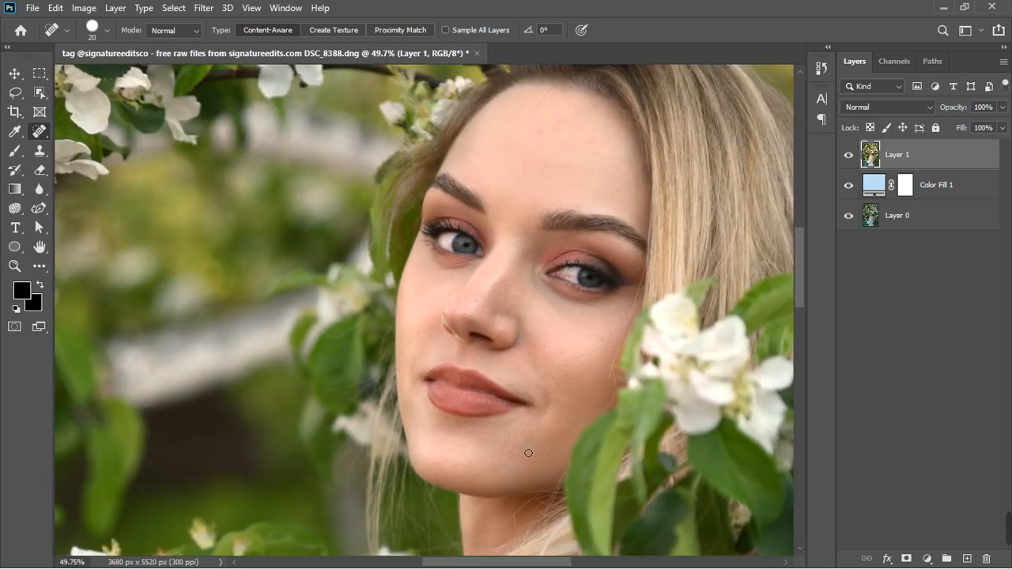
pyautogui.scroll(-1, 528, 453)
pyautogui.scroll(2, 515, 227)
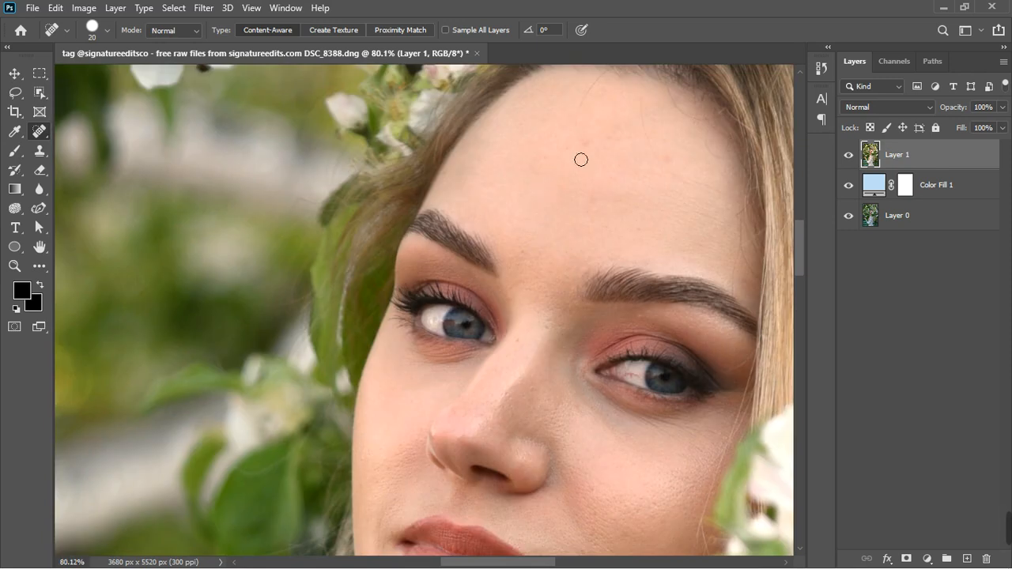
pyautogui.scroll(2, 583, 158)
pyautogui.click(586, 140)
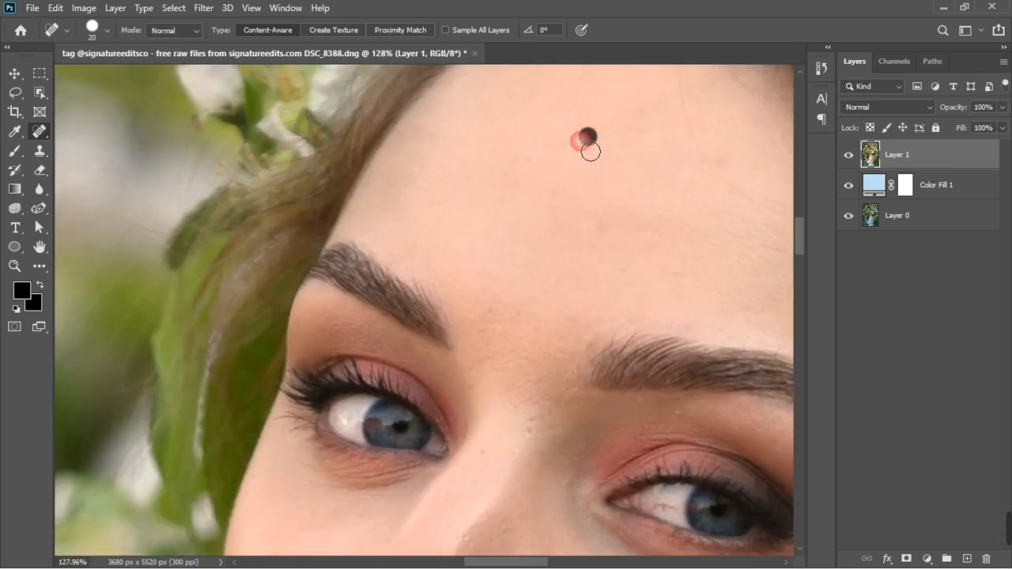
pyautogui.click(540, 161)
pyautogui.click(603, 218)
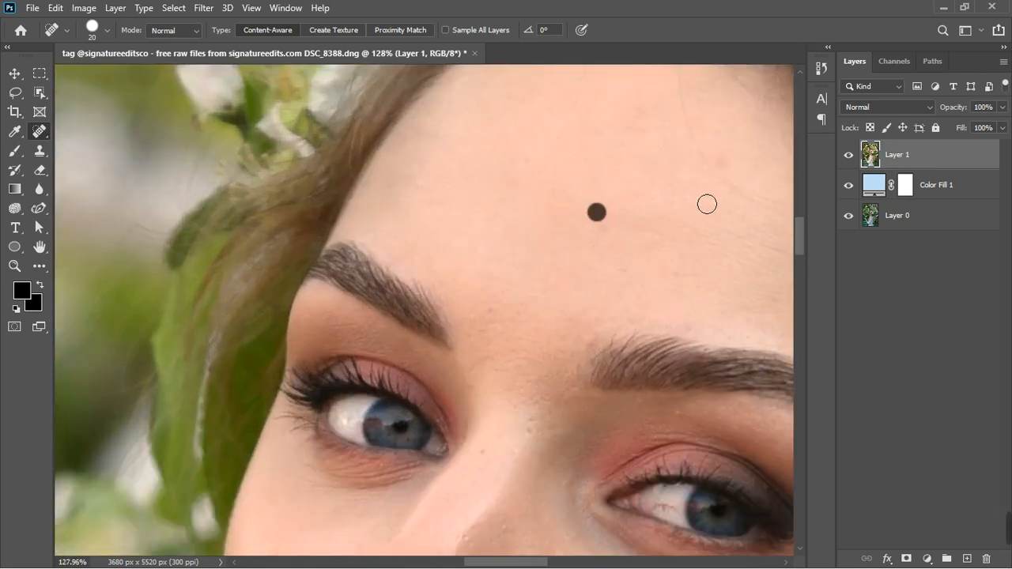
pyautogui.click(721, 166)
pyautogui.scroll(-3, 537, 231)
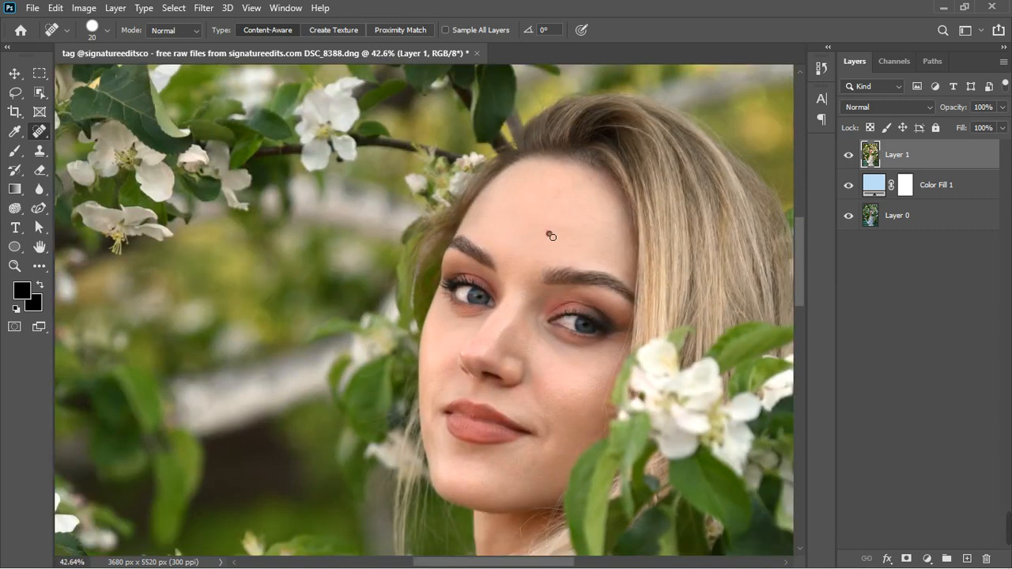
# Open the Camera Raw Filter on the retouched merged layer and show its Basic adjustments
pyautogui.scroll(-2, 526, 242)
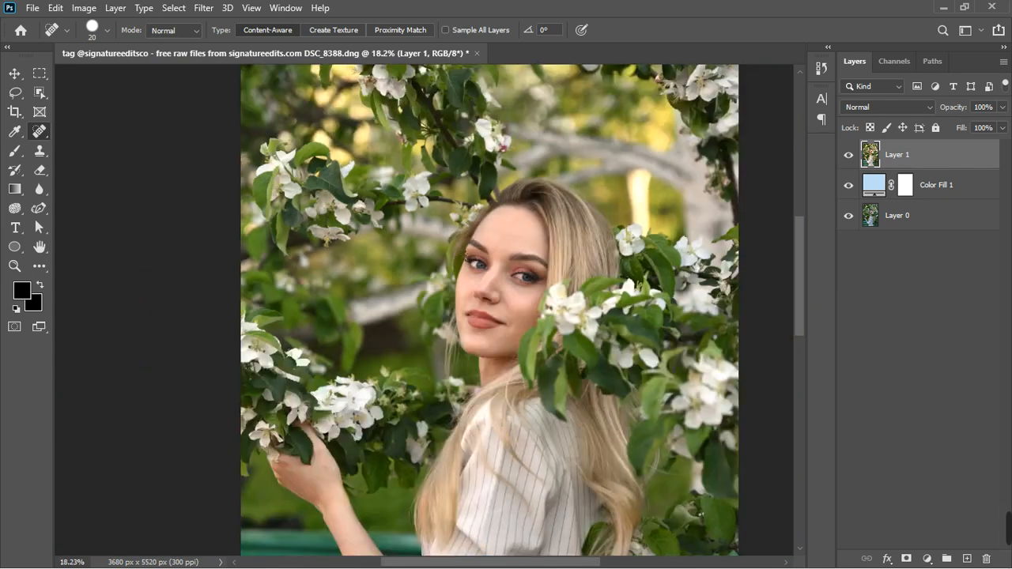
pyautogui.scroll(-2, 480, 241)
pyautogui.scroll(2, 393, 365)
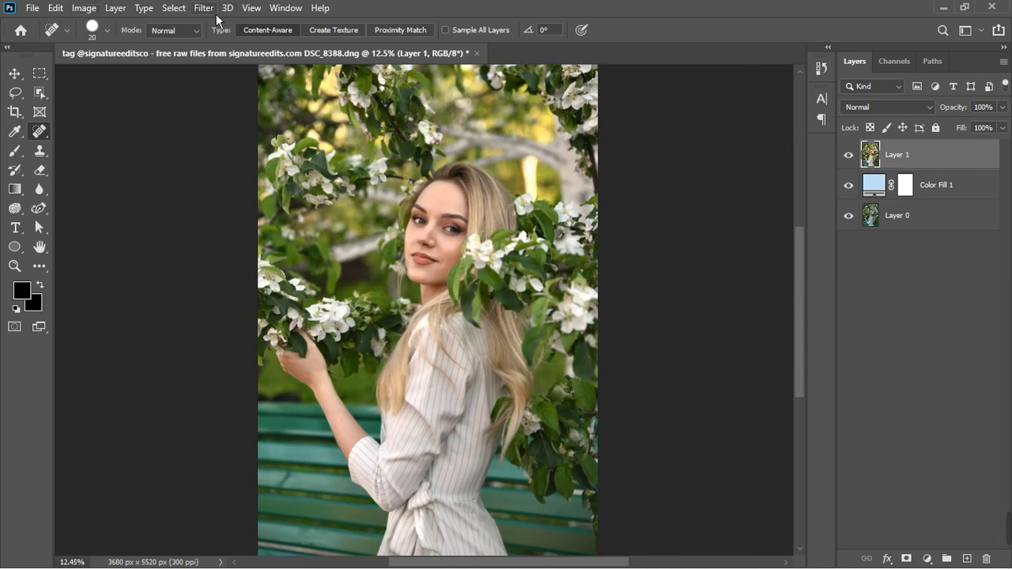
pyautogui.click(207, 9)
pyautogui.click(244, 98)
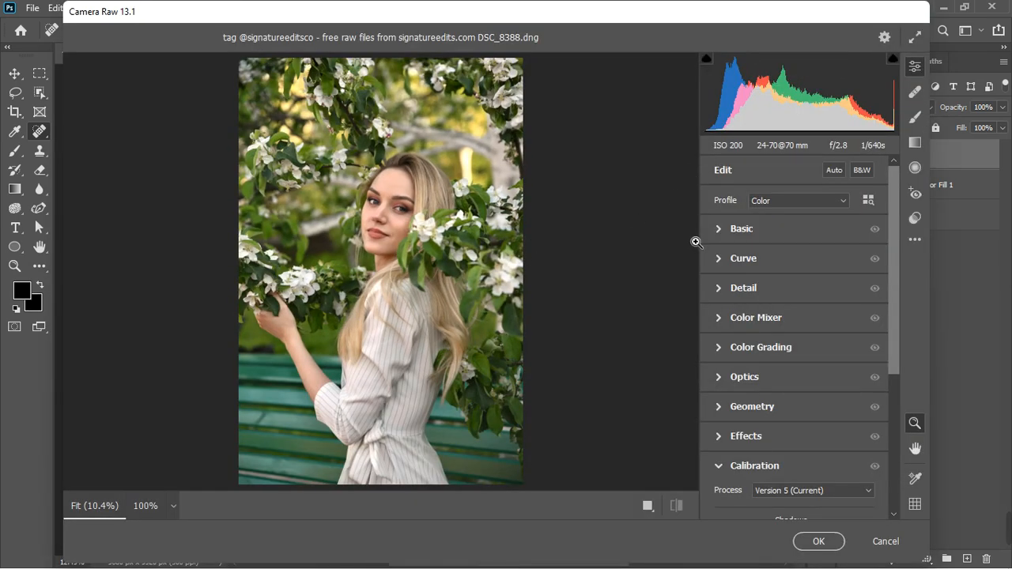
pyautogui.click(717, 229)
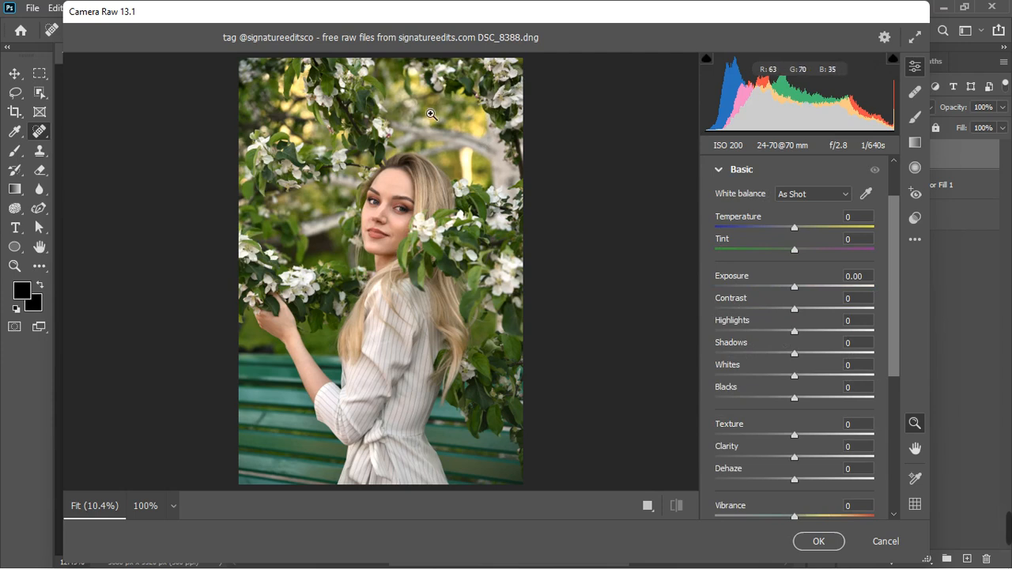
# Raise the highlights to +36 and the whites to +21
pyautogui.moveTo(795, 338); pyautogui.dragTo(852, 338)
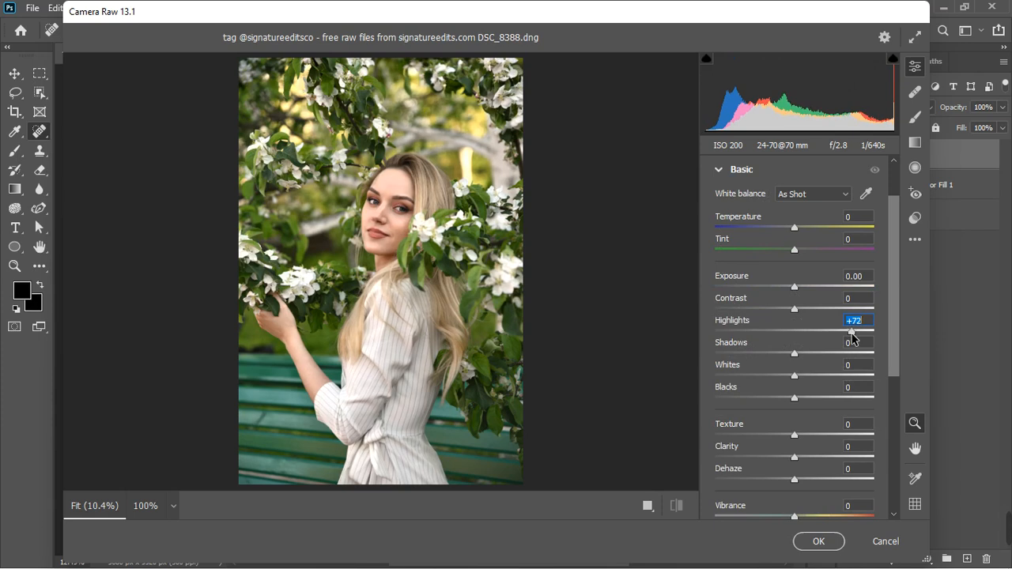
pyautogui.moveTo(853, 335); pyautogui.dragTo(824, 342)
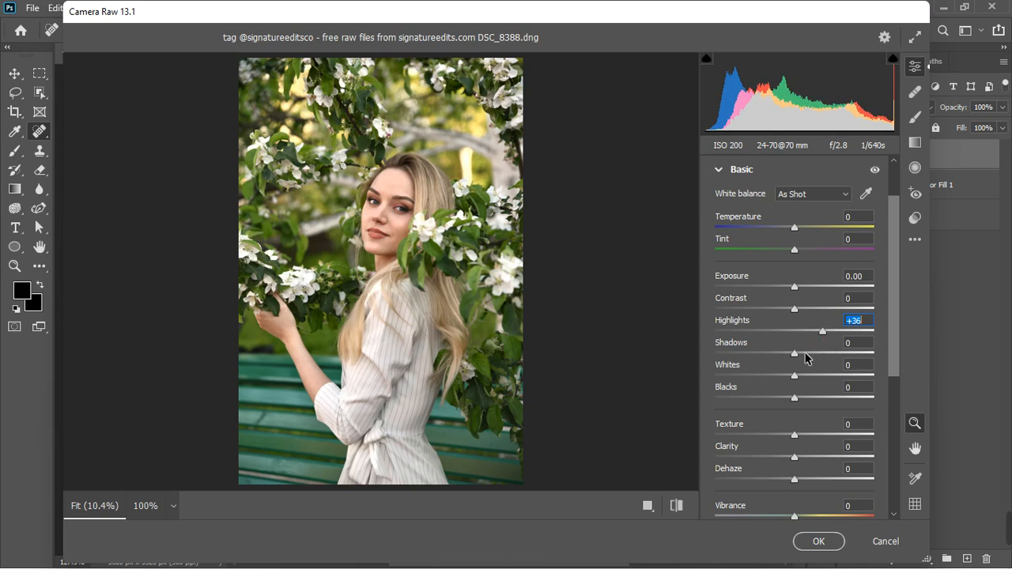
pyautogui.moveTo(797, 383)
pyautogui.mouseDown()
pyautogui.moveTo(818, 380)
pyautogui.moveTo(770, 387)
pyautogui.moveTo(799, 388)
pyautogui.mouseUp()
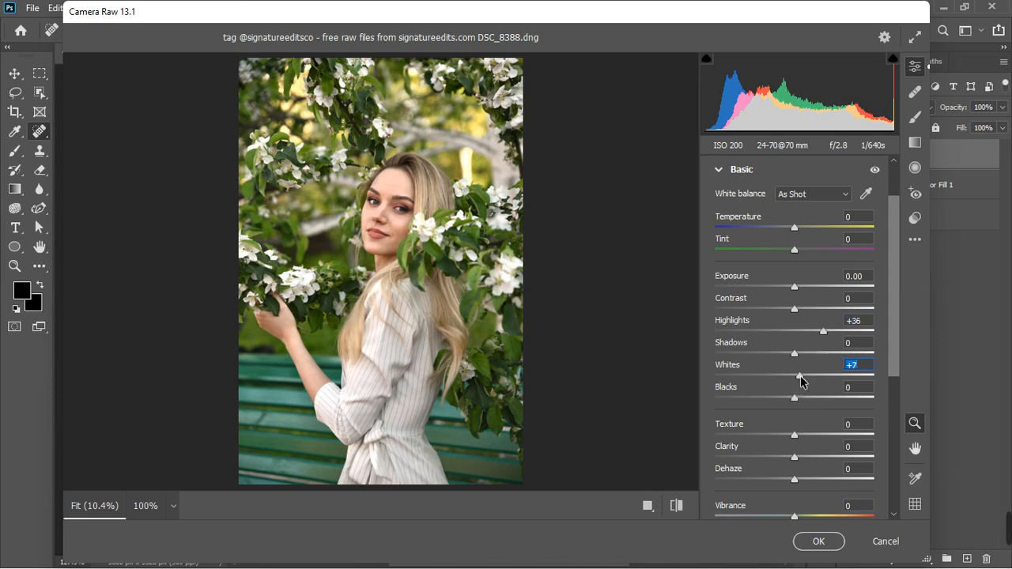
pyautogui.moveTo(801, 382); pyautogui.dragTo(812, 378)
# Set the highlights to +23, the shadows to -1 and the blacks to -14
pyautogui.click(824, 335)
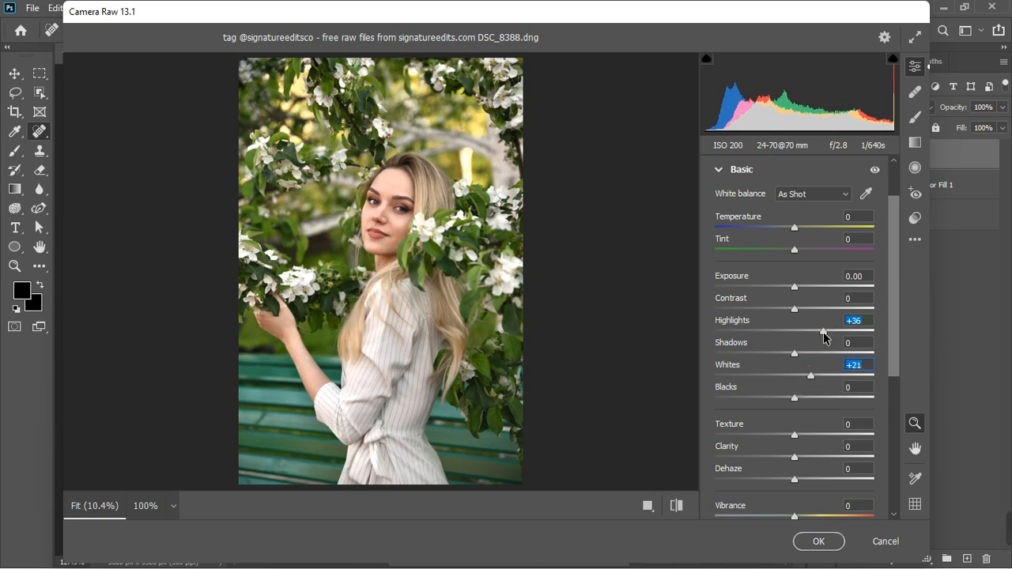
pyautogui.moveTo(824, 337); pyautogui.dragTo(793, 354)
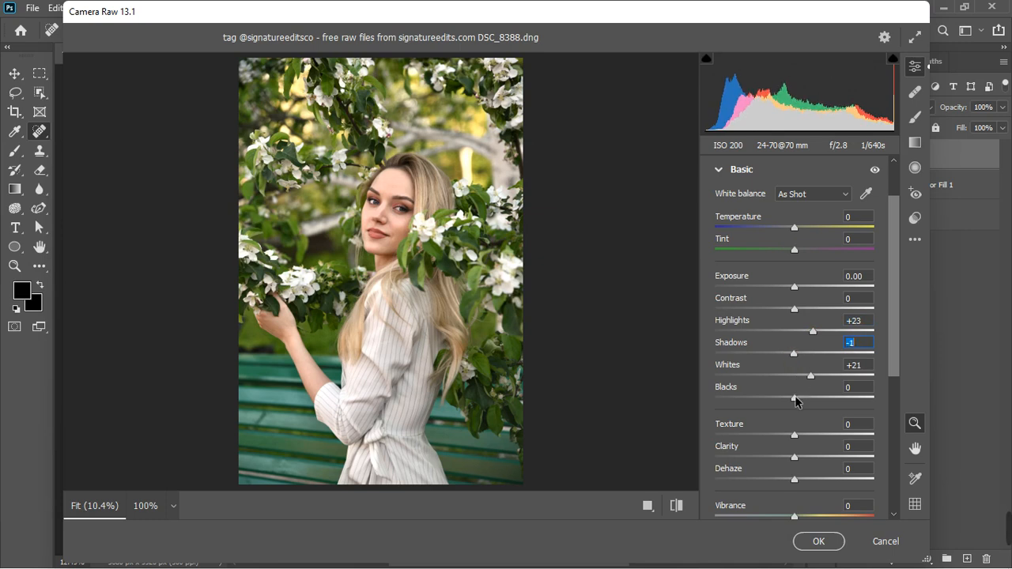
pyautogui.moveTo(796, 399); pyautogui.dragTo(784, 401)
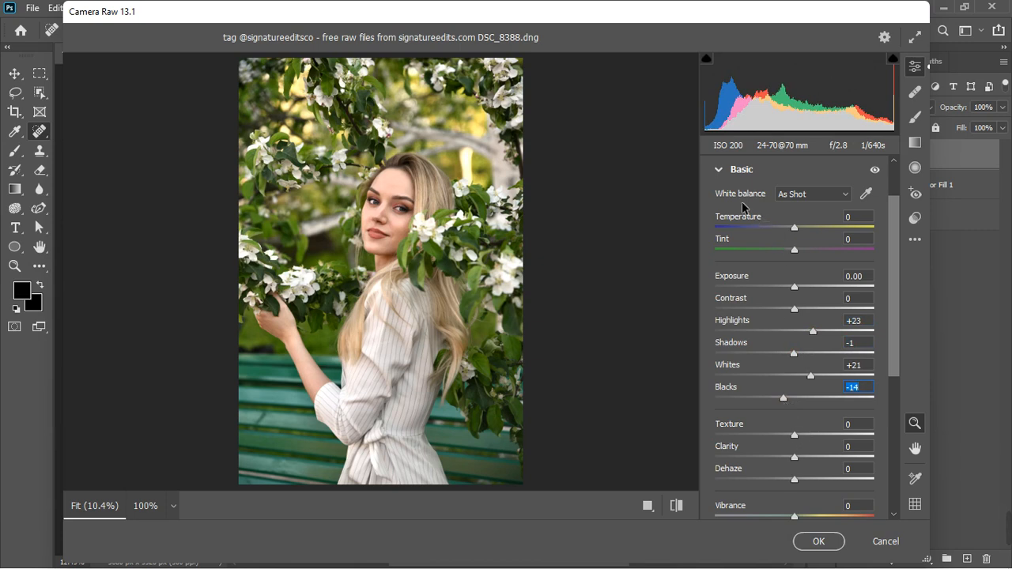
pyautogui.click(720, 172)
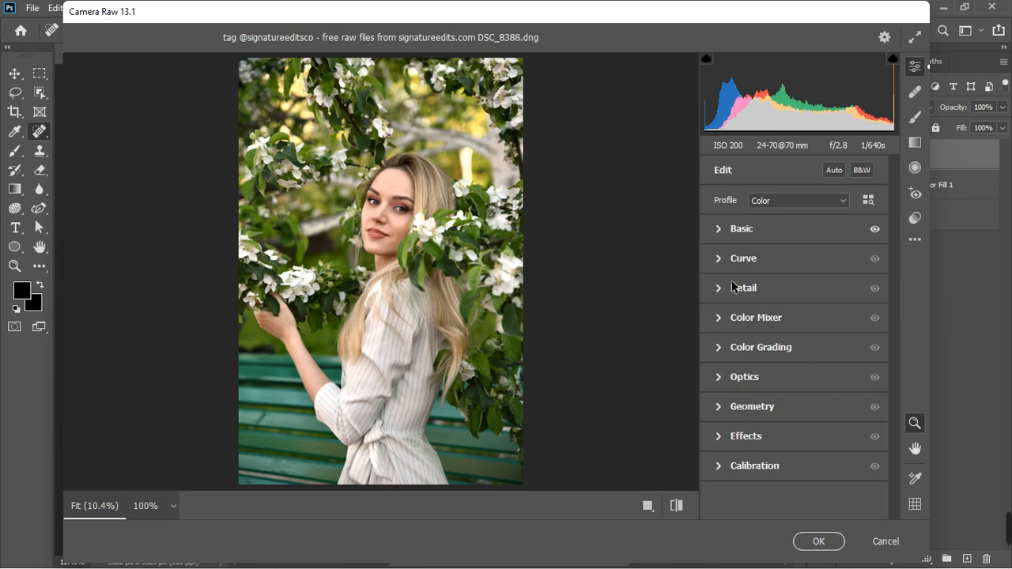
# Add a highlight point to the tone curve and place it at input 208, output 212
pyautogui.click(717, 262)
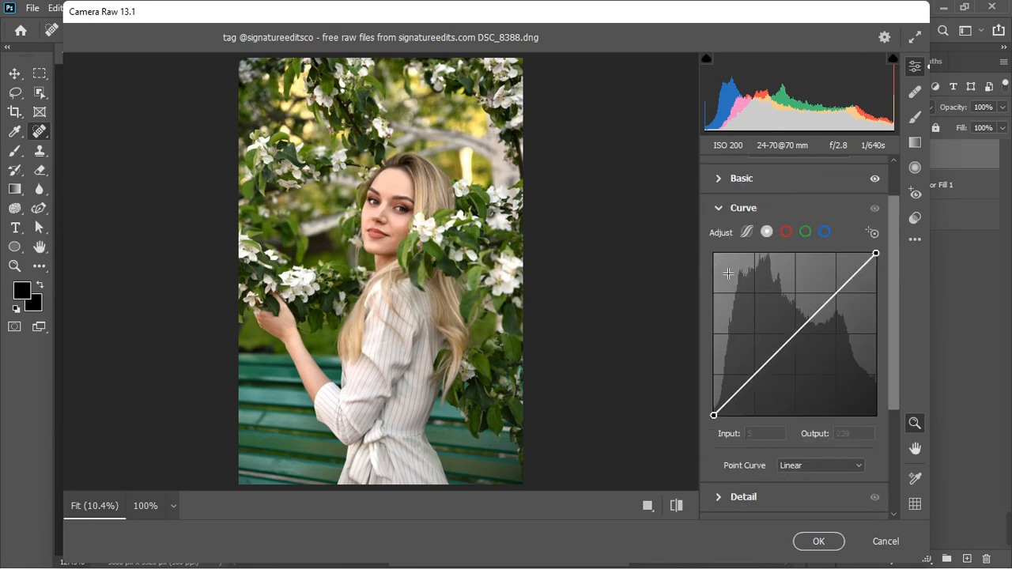
pyautogui.moveTo(851, 278); pyautogui.dragTo(850, 283)
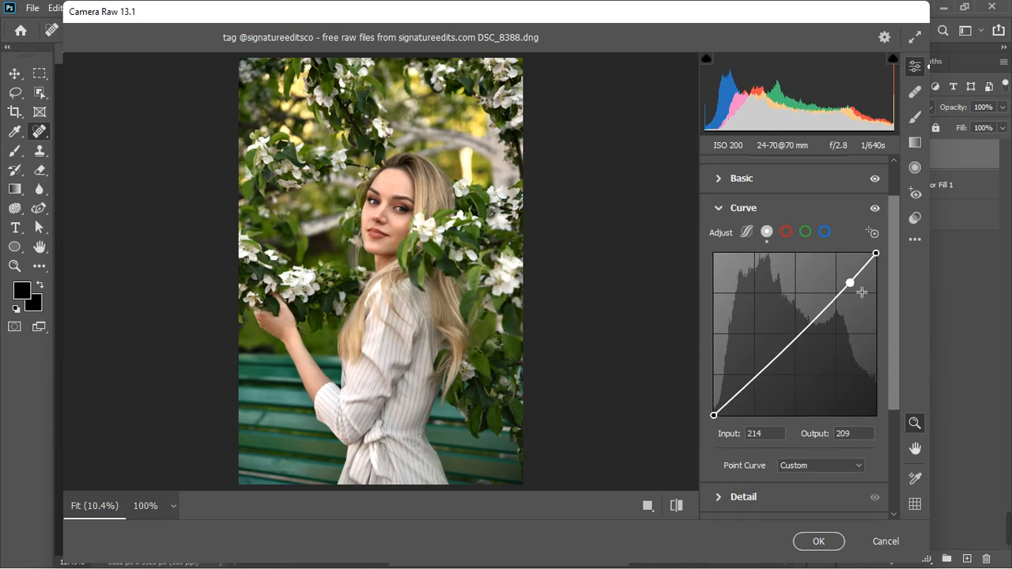
pyautogui.scroll(1, 852, 286)
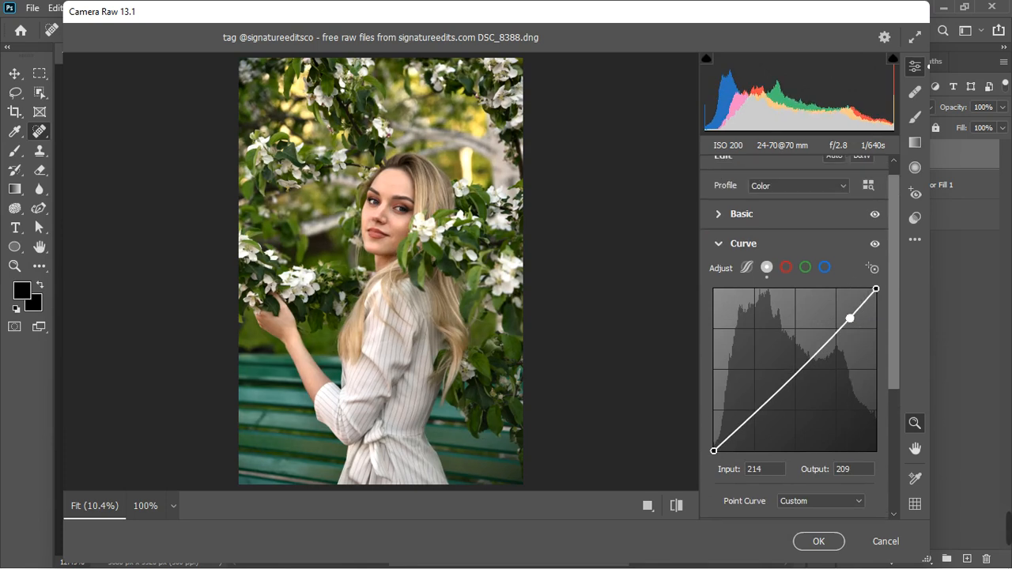
pyautogui.moveTo(850, 318)
pyautogui.mouseDown()
pyautogui.moveTo(843, 324)
pyautogui.moveTo(846, 316)
pyautogui.mouseUp()
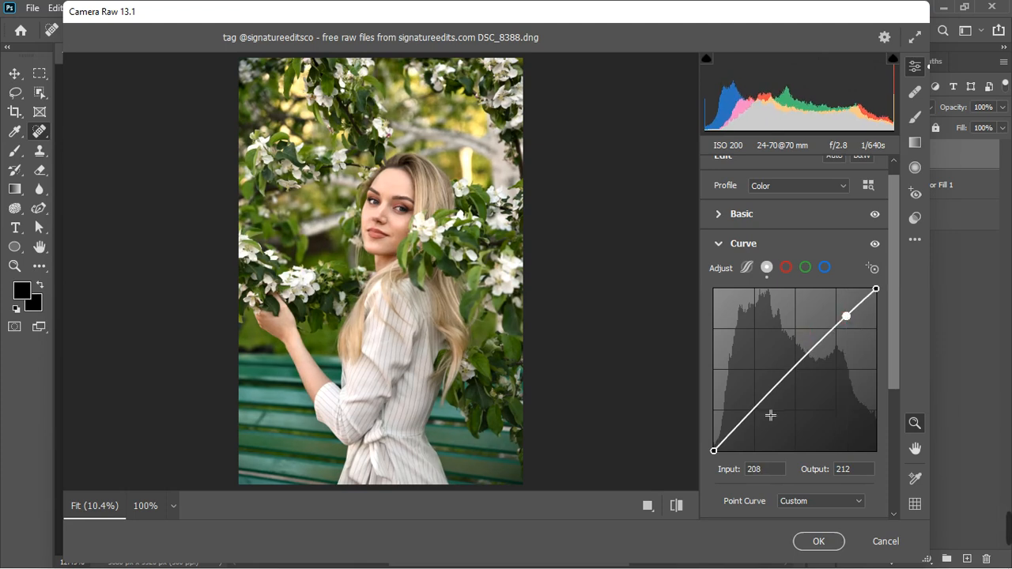
# Add a shadow point to the curve at input 57, output 49, and move the highlight point to input 209, output 207
pyautogui.moveTo(749, 416); pyautogui.dragTo(750, 420)
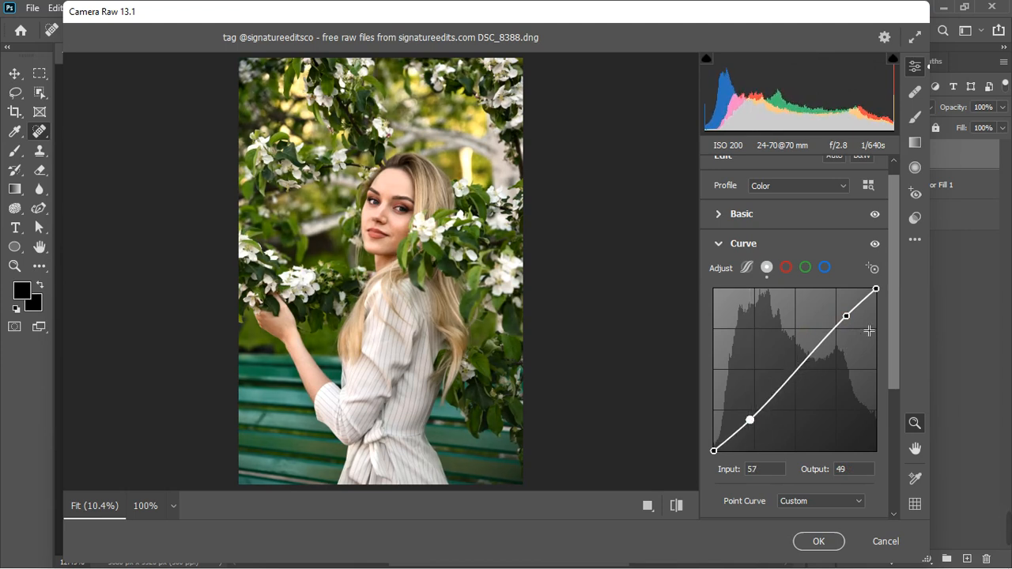
pyautogui.moveTo(846, 316); pyautogui.dragTo(847, 319)
pyautogui.press('Right')
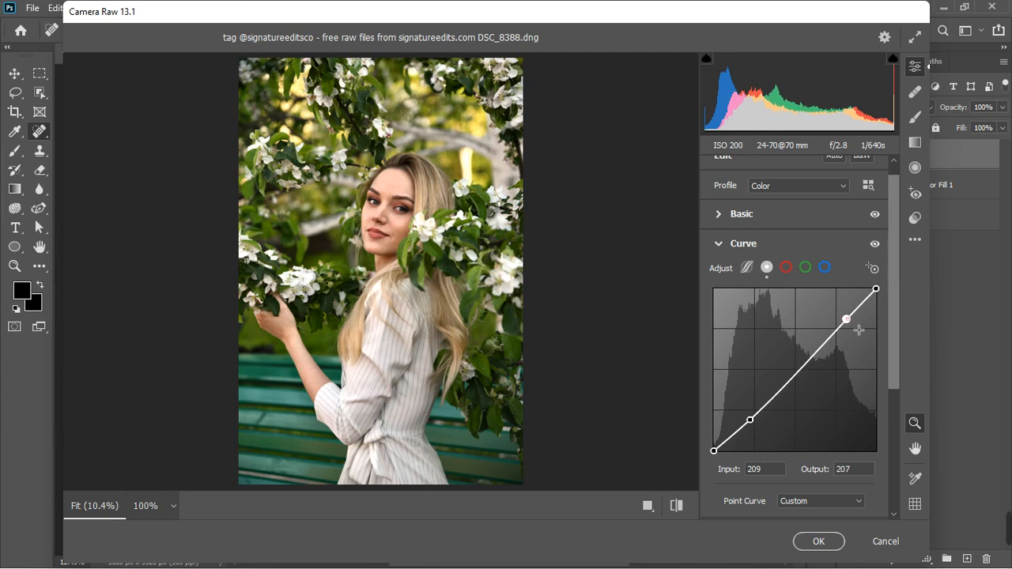
pyautogui.click(874, 244)
pyautogui.click(874, 245)
pyautogui.click(718, 243)
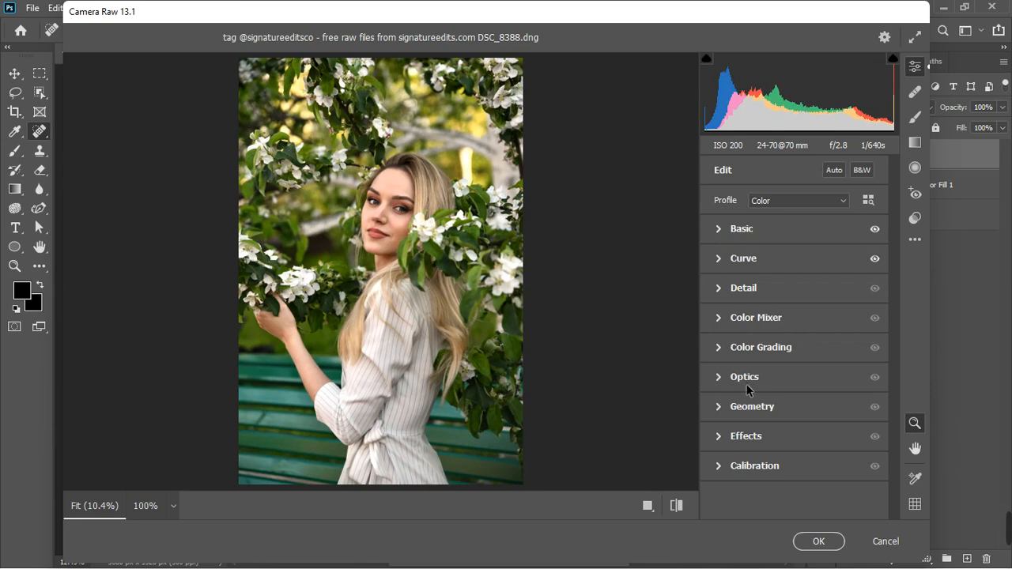
# In the Color Mixer, set the hue of the reds to -11 and of the yellows to -14
pyautogui.click(718, 318)
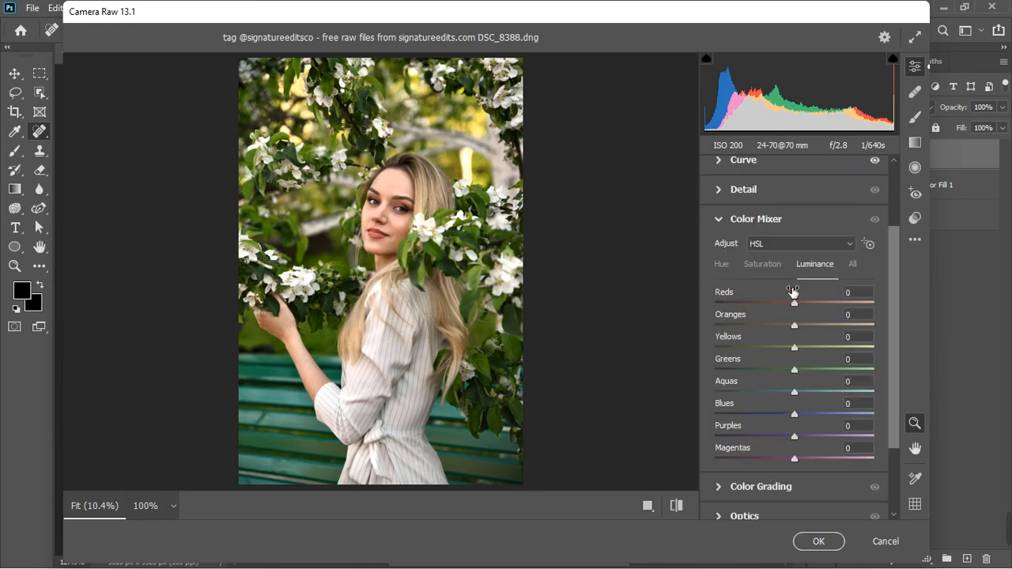
pyautogui.click(772, 268)
pyautogui.click(726, 266)
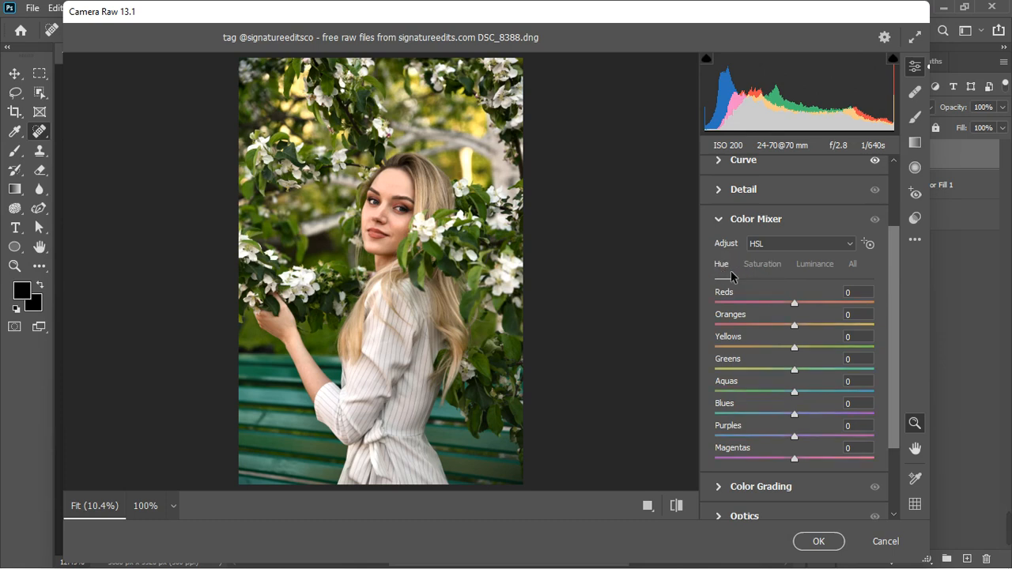
pyautogui.moveTo(350, 234); pyautogui.dragTo(399, 238)
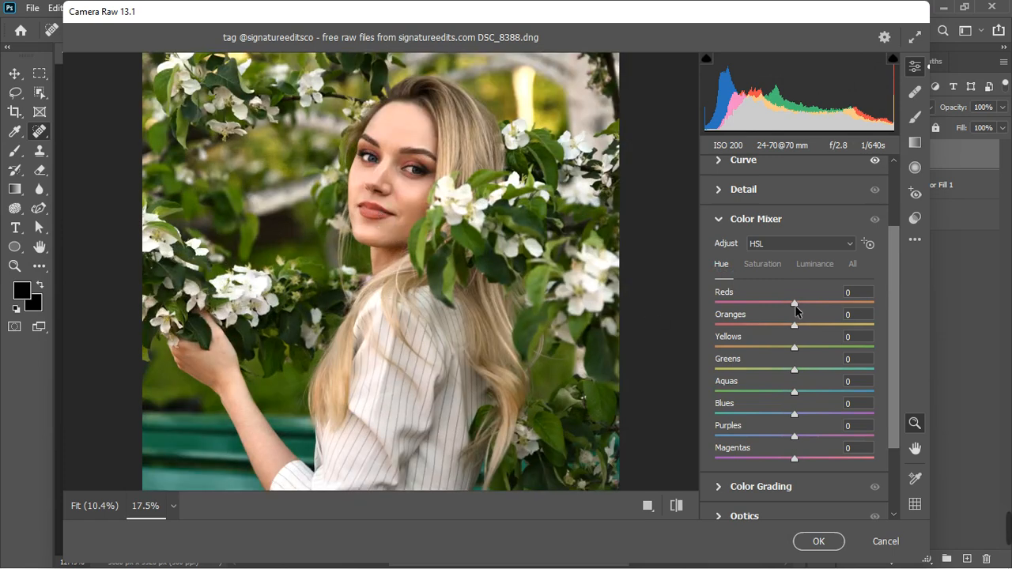
pyautogui.moveTo(796, 307)
pyautogui.mouseDown()
pyautogui.moveTo(772, 307)
pyautogui.moveTo(788, 321)
pyautogui.moveTo(768, 304)
pyautogui.moveTo(784, 304)
pyautogui.mouseUp()
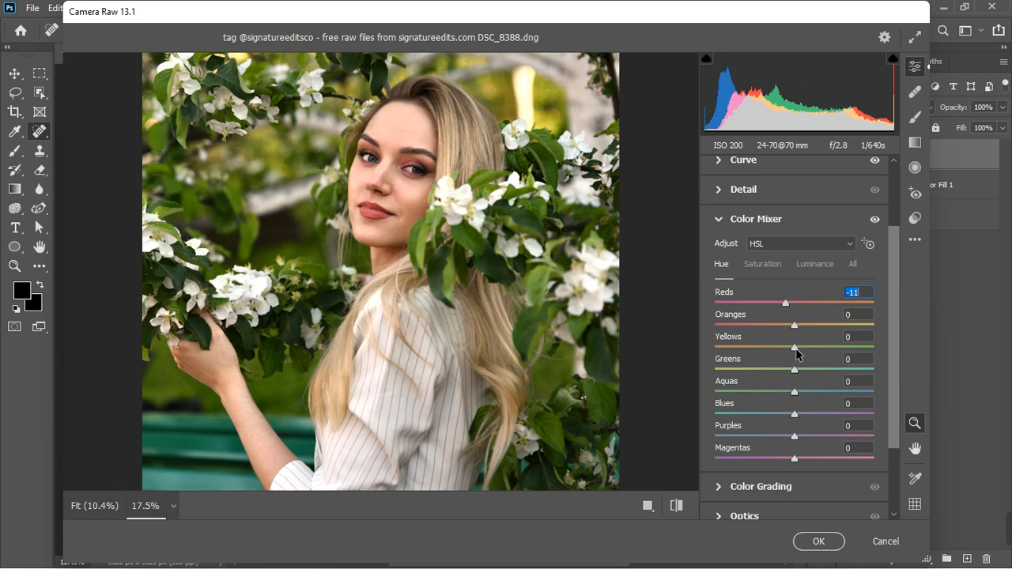
pyautogui.moveTo(795, 348); pyautogui.dragTo(783, 348)
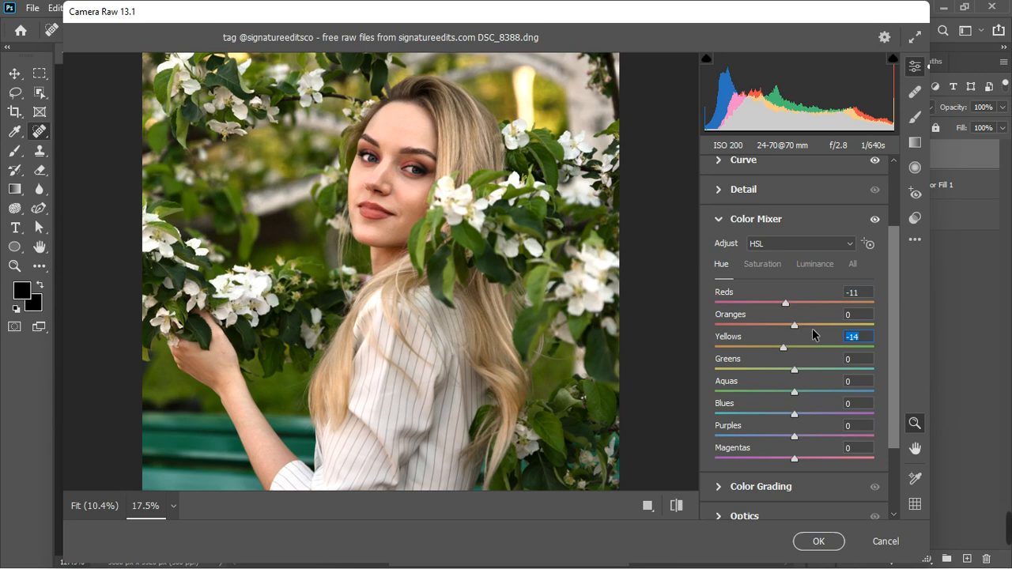
pyautogui.scroll(-3, 764, 396)
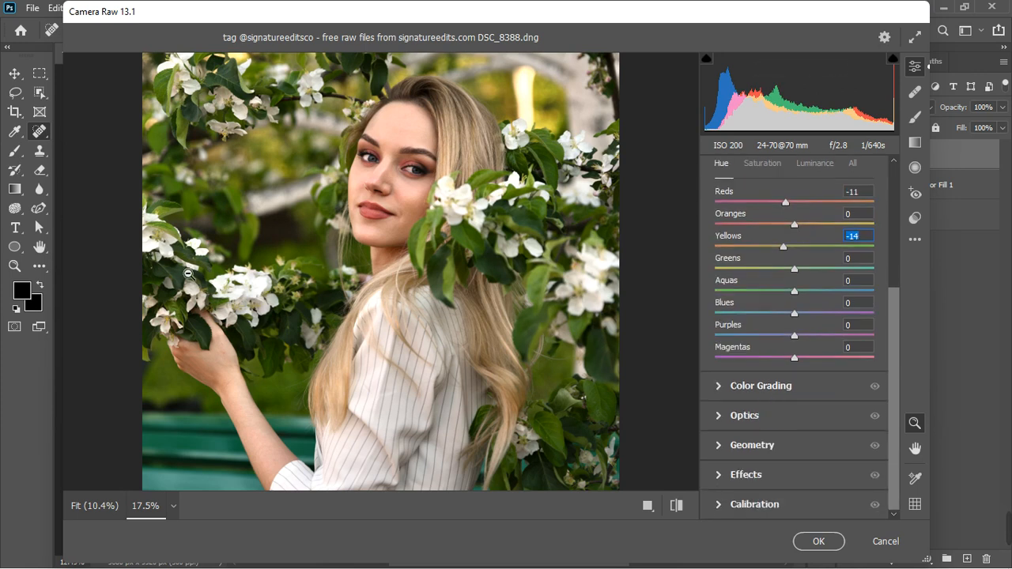
pyautogui.keyDown('alt'); pyautogui.click(356, 261); pyautogui.keyUp('alt')
pyautogui.keyDown('alt'); pyautogui.click(357, 262); pyautogui.keyUp('alt')
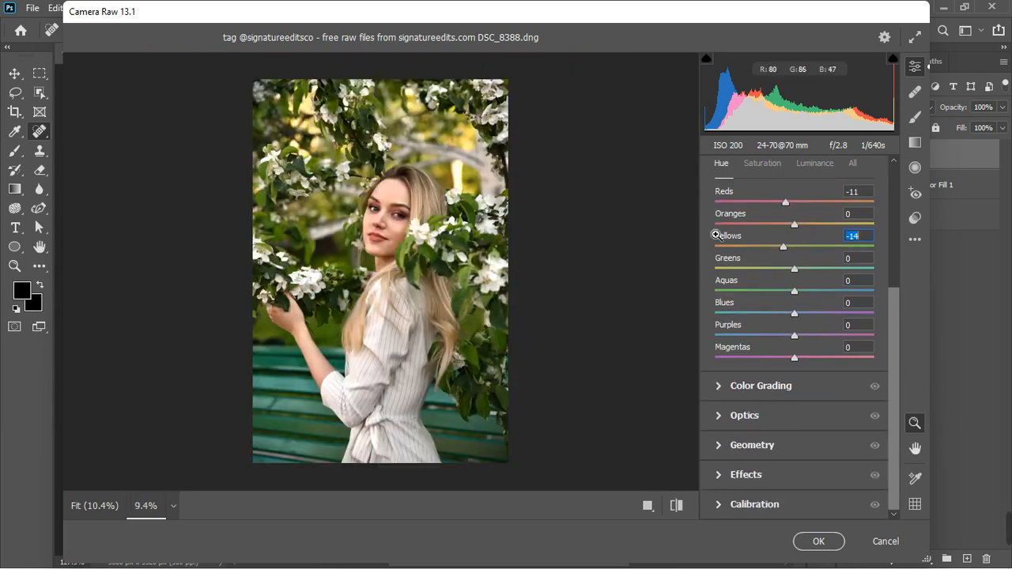
# Set the Color Mixer saturation of the reds to +17, the oranges to +16 and the yellows to +18
pyautogui.click(763, 164)
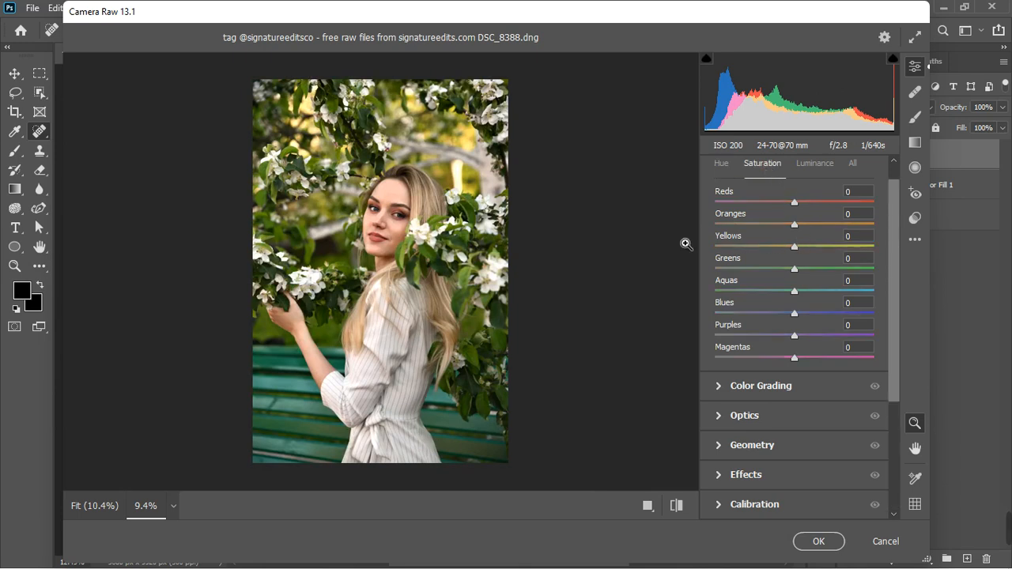
pyautogui.scroll(2, 399, 215)
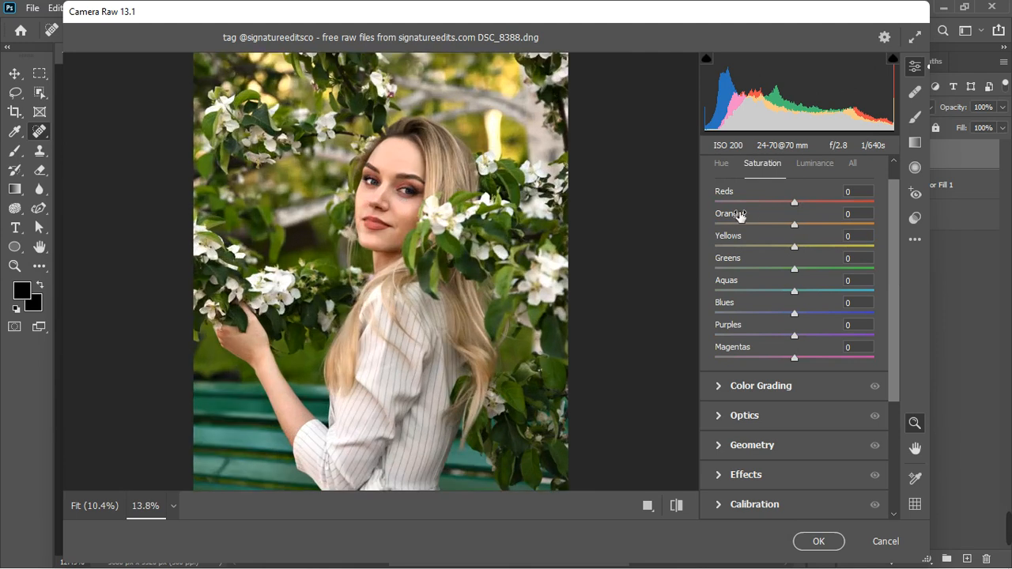
pyautogui.moveTo(796, 226); pyautogui.dragTo(810, 232)
pyautogui.moveTo(796, 202); pyautogui.dragTo(809, 203)
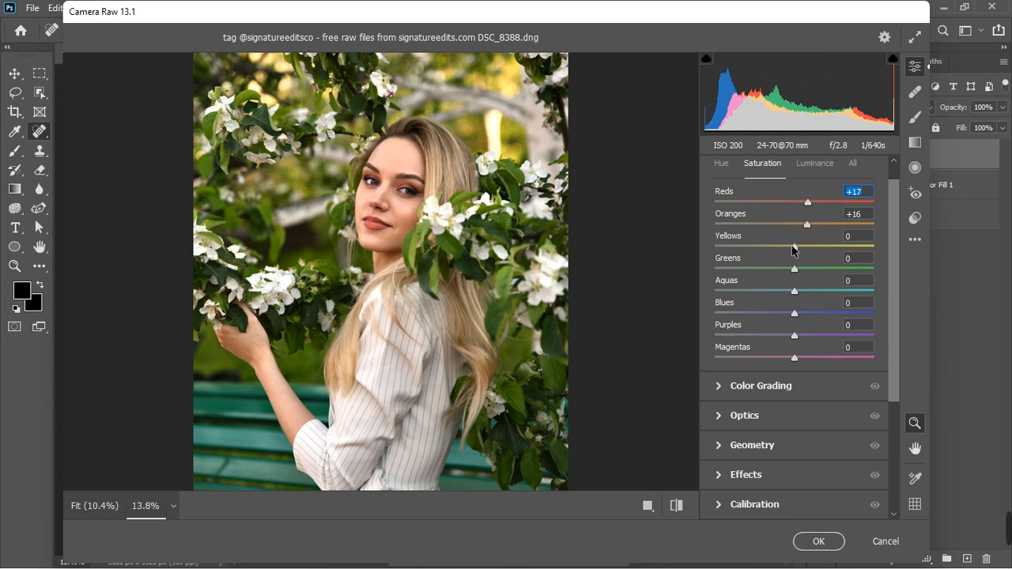
pyautogui.moveTo(795, 249)
pyautogui.mouseDown()
pyautogui.moveTo(819, 253)
pyautogui.moveTo(809, 252)
pyautogui.mouseUp()
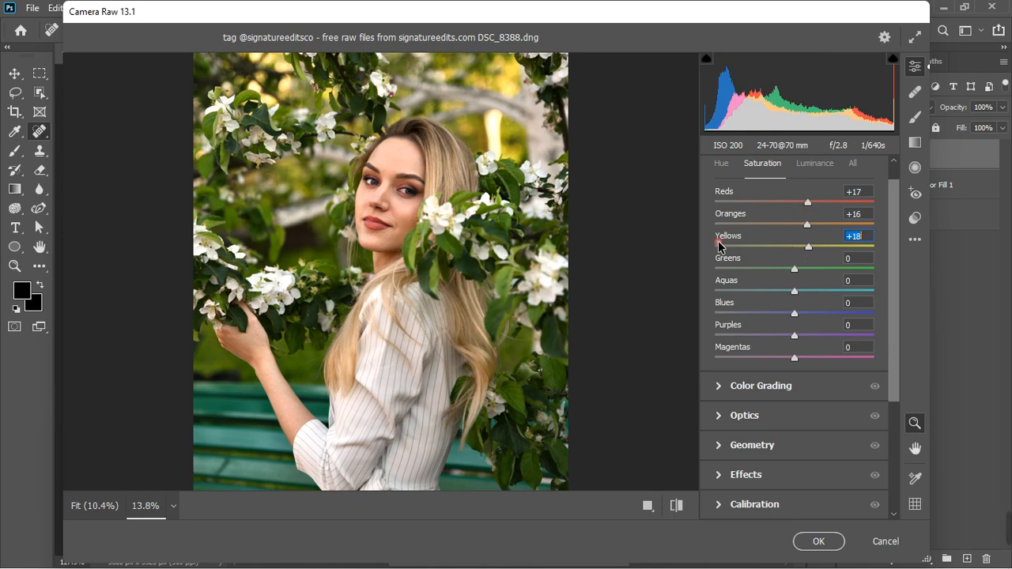
pyautogui.keyDown('alt'); pyautogui.click(442, 317); pyautogui.keyUp('alt')
pyautogui.keyDown('alt'); pyautogui.click(442, 317); pyautogui.keyUp('alt')
pyautogui.keyDown('alt'); pyautogui.click(443, 318); pyautogui.keyUp('alt')
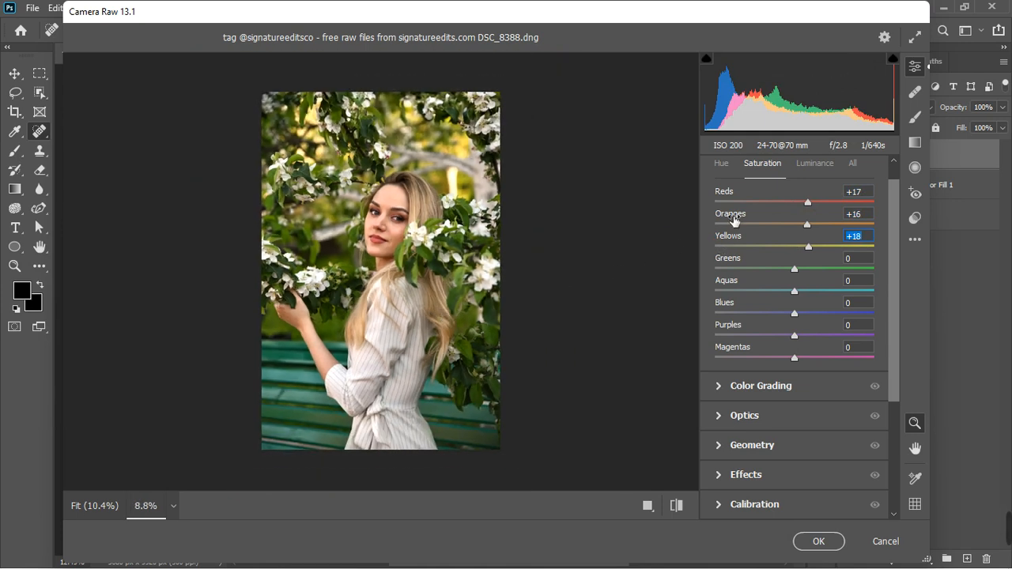
# Raise the luminance of the oranges to +4, the yellows to +2 and the greens to +3, and brighten the reds slightly
pyautogui.click(815, 163)
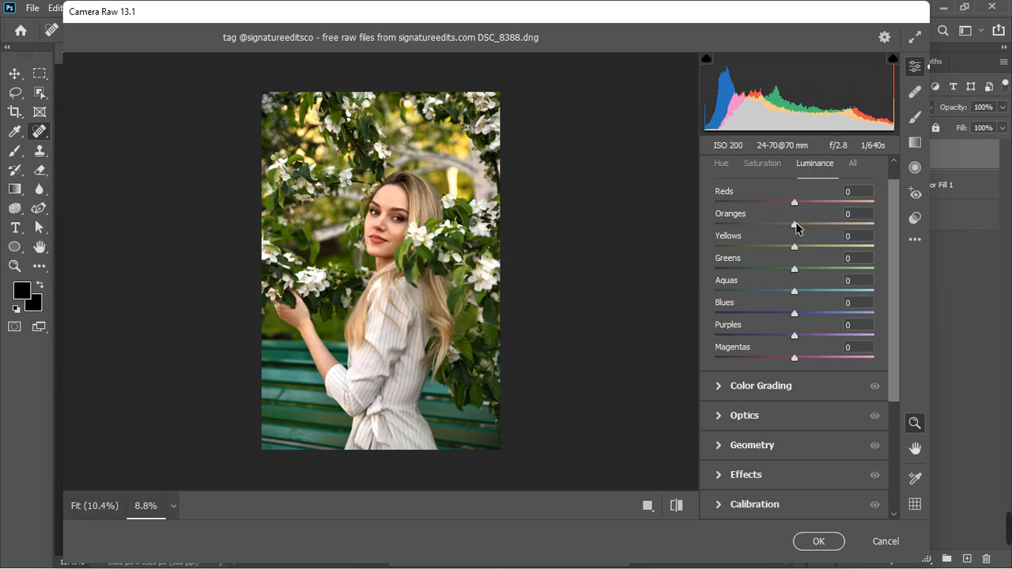
pyautogui.moveTo(794, 226); pyautogui.dragTo(800, 252)
pyautogui.click(796, 247)
pyautogui.click(807, 260)
pyautogui.press('Up')
pyautogui.press('Up')
pyautogui.press('Up')
pyautogui.doubleClick(798, 269)
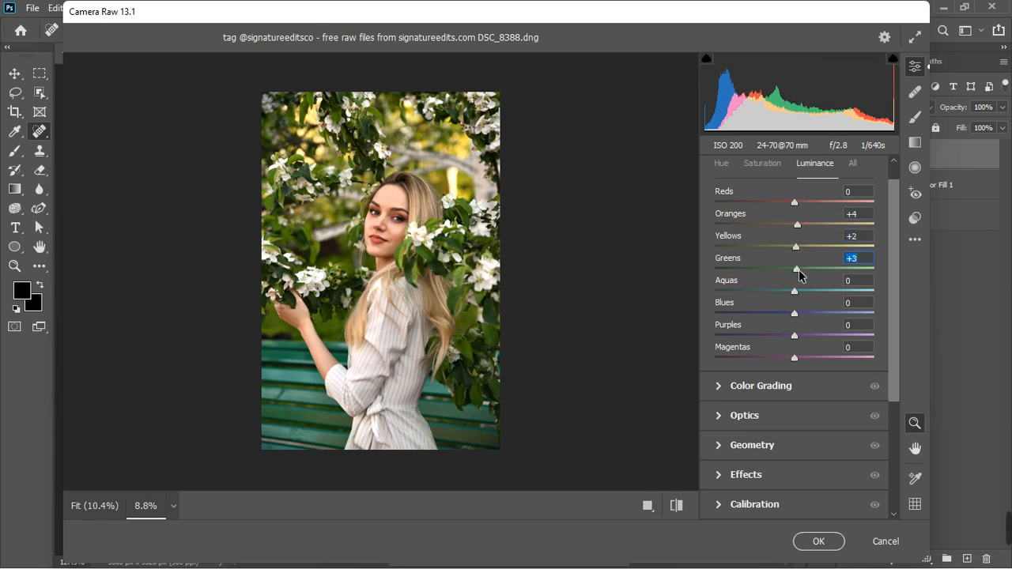
pyautogui.click(801, 246)
pyautogui.moveTo(797, 202); pyautogui.dragTo(800, 203)
# Set the hue of the aquas to +58 and the greens to +35, keeping the purples at their default hue
pyautogui.click(724, 171)
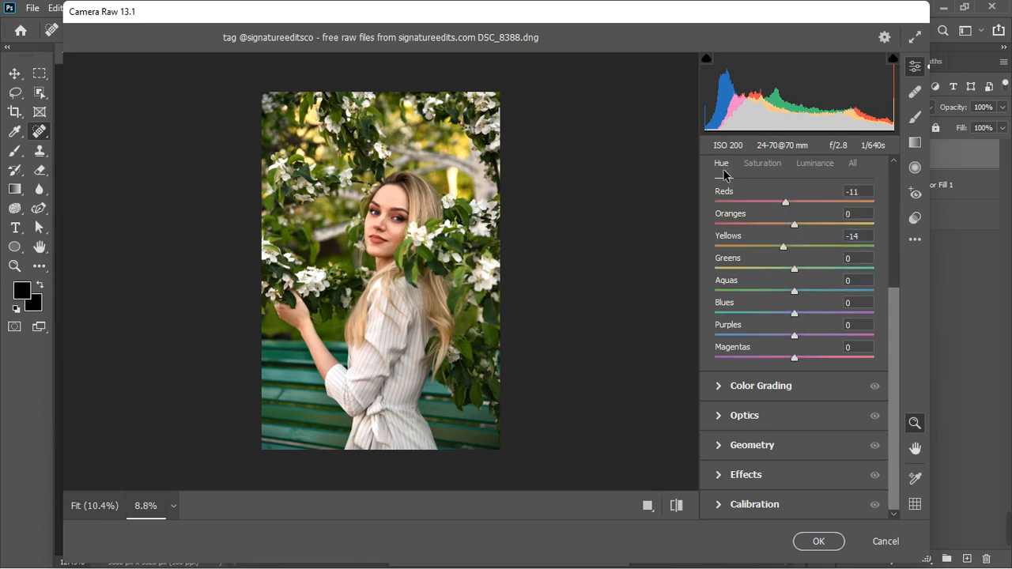
pyautogui.click(795, 290)
pyautogui.moveTo(795, 292); pyautogui.dragTo(840, 295)
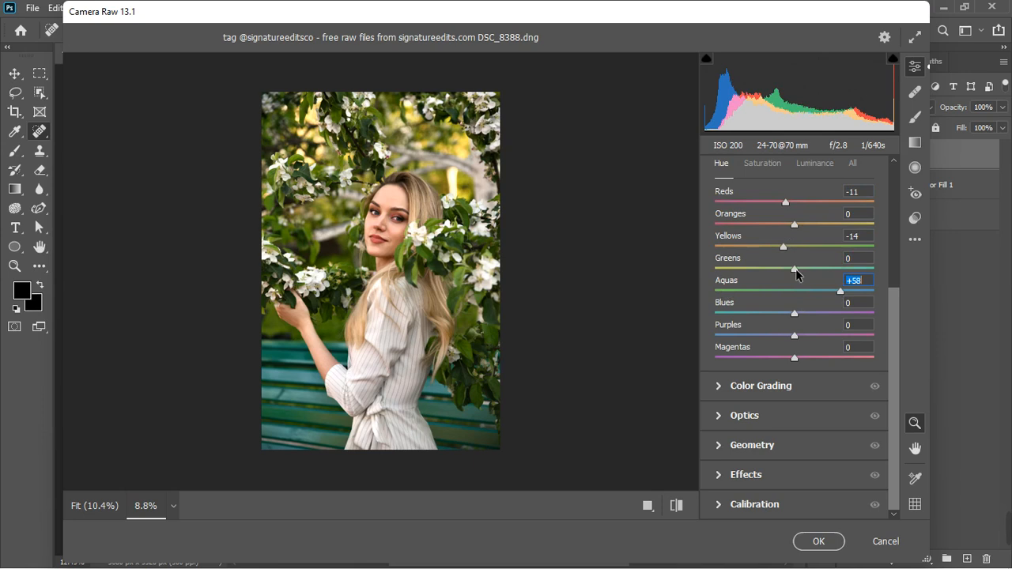
pyautogui.moveTo(796, 269); pyautogui.dragTo(824, 269)
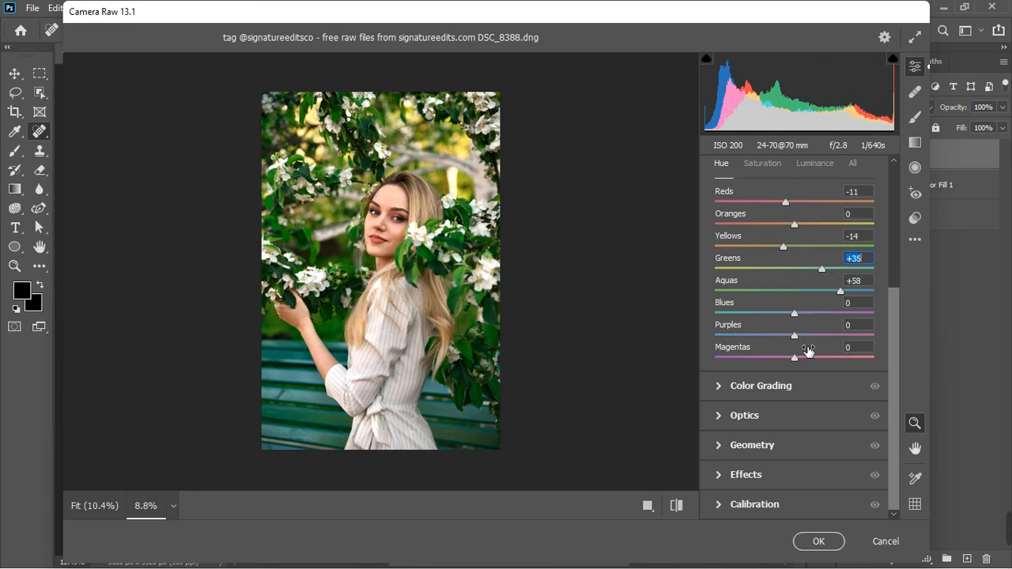
pyautogui.moveTo(795, 335); pyautogui.dragTo(756, 338)
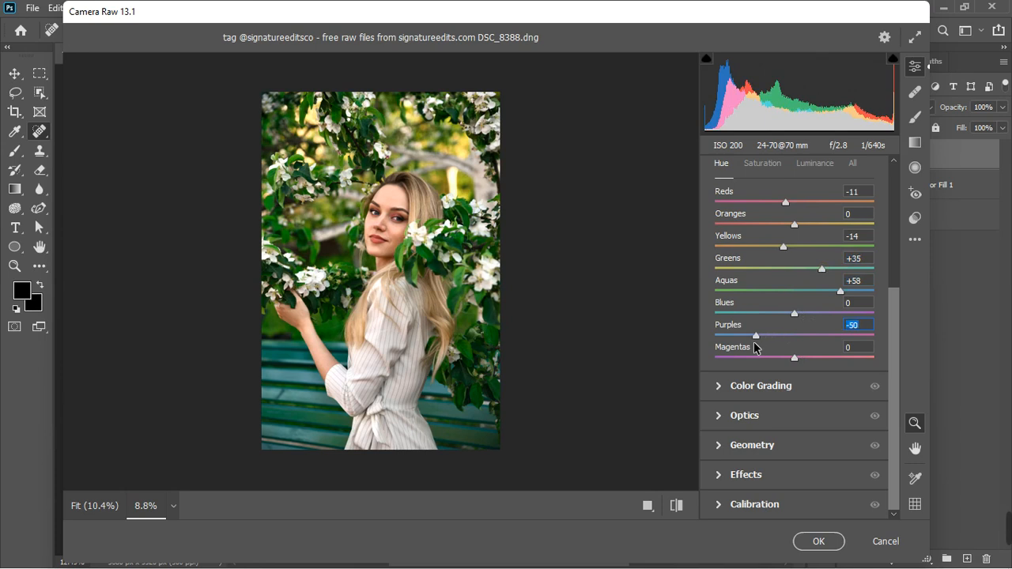
pyautogui.doubleClick(795, 339)
# Reduce the saturation of the greens to -58 and of the blues to -33
pyautogui.click(771, 167)
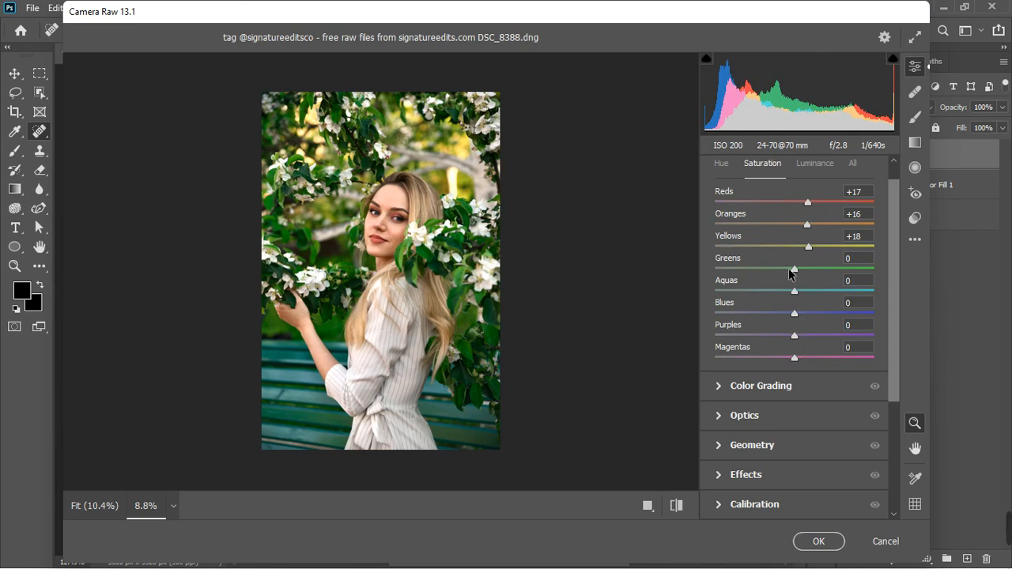
pyautogui.moveTo(795, 273); pyautogui.dragTo(734, 284)
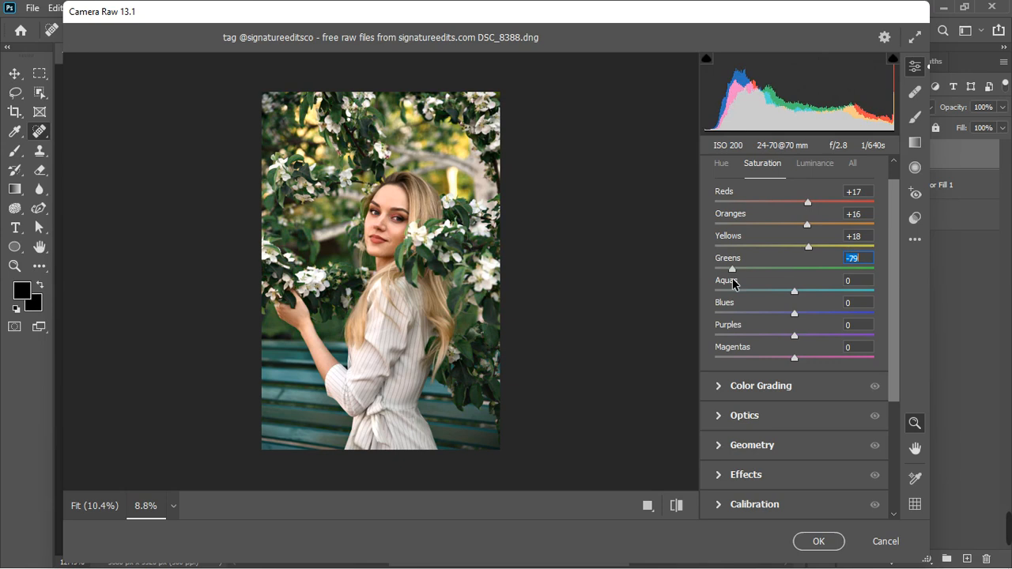
pyautogui.moveTo(734, 284); pyautogui.dragTo(743, 281)
pyautogui.doubleClick(741, 269)
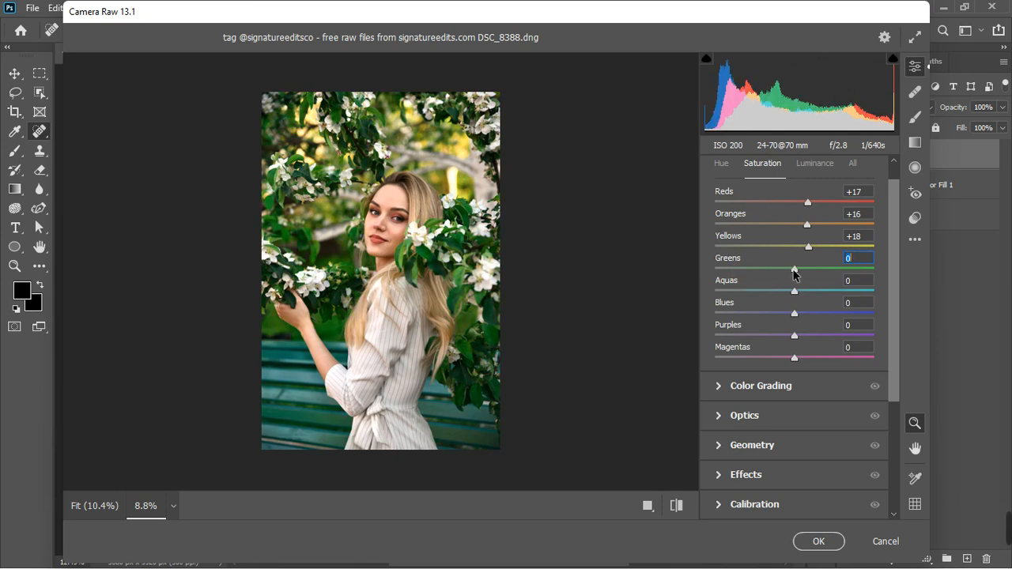
pyautogui.moveTo(796, 269); pyautogui.dragTo(751, 279)
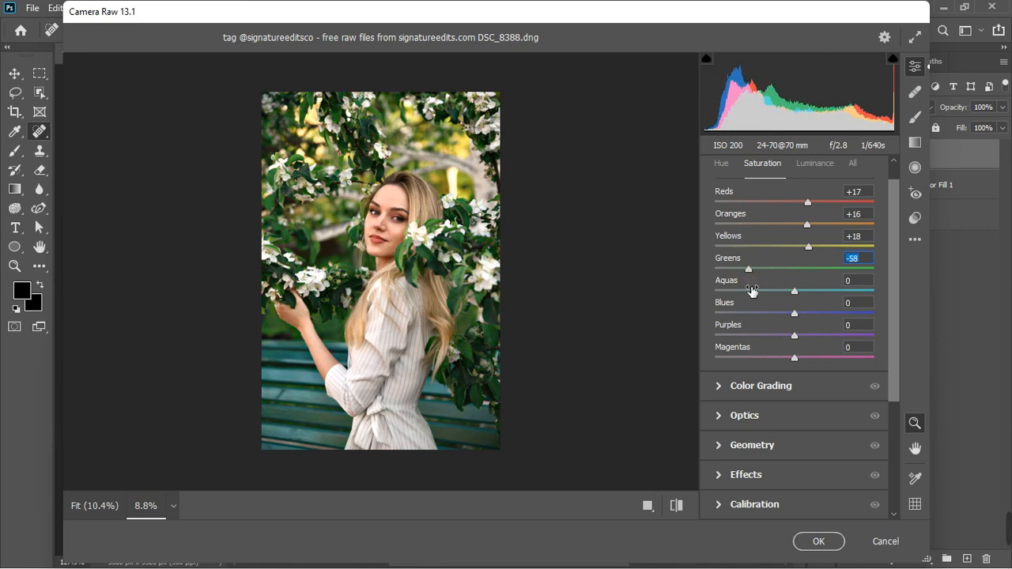
pyautogui.moveTo(795, 314); pyautogui.dragTo(768, 323)
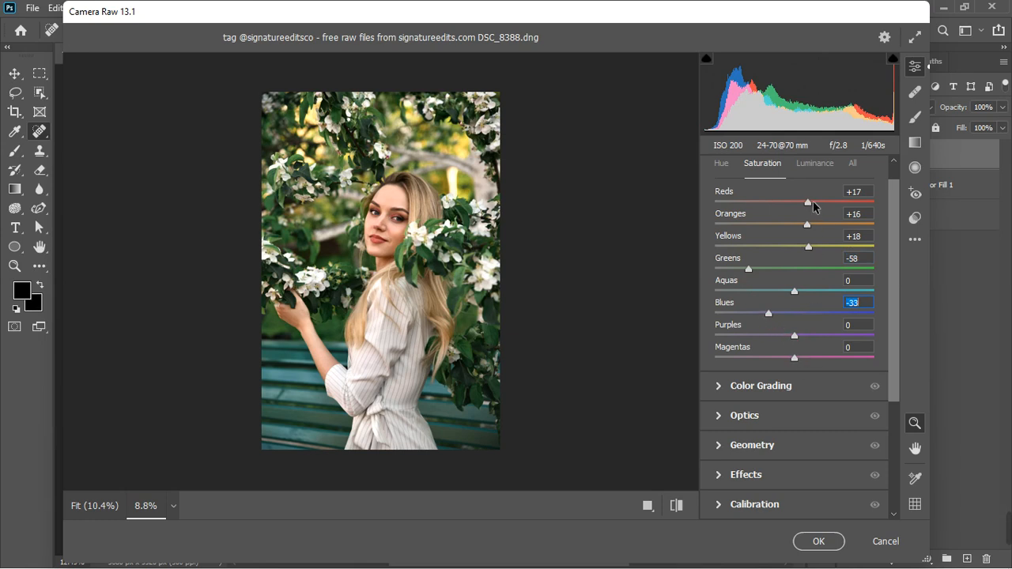
# Set the saturation of the reds to +26 and of the yellows to -21, and close the Color Mixer settings
pyautogui.moveTo(809, 201); pyautogui.dragTo(817, 202)
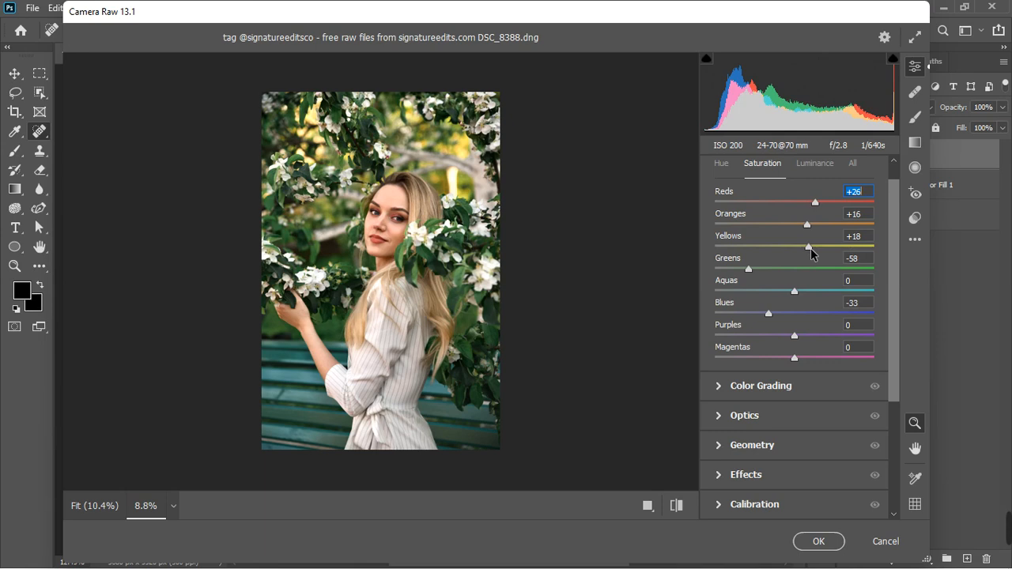
pyautogui.moveTo(809, 249); pyautogui.dragTo(777, 252)
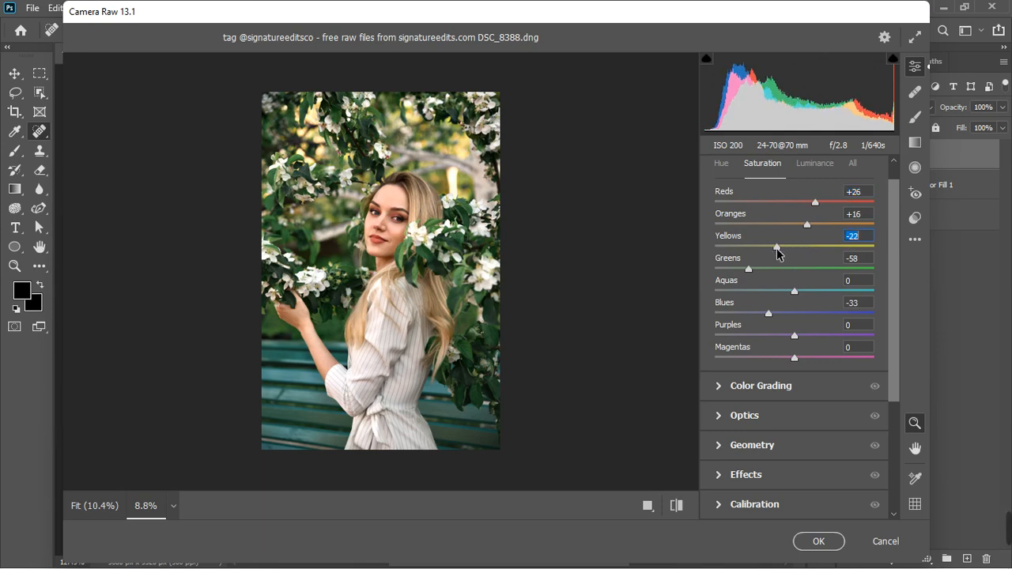
pyautogui.moveTo(778, 252); pyautogui.dragTo(780, 253)
pyautogui.scroll(2, 735, 218)
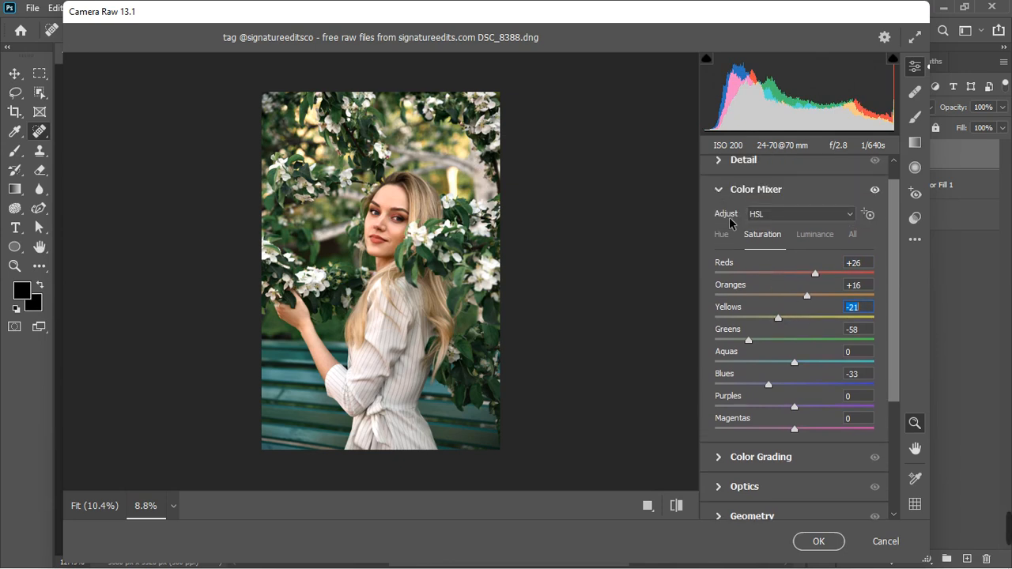
pyautogui.scroll(1, 730, 221)
pyautogui.click(720, 230)
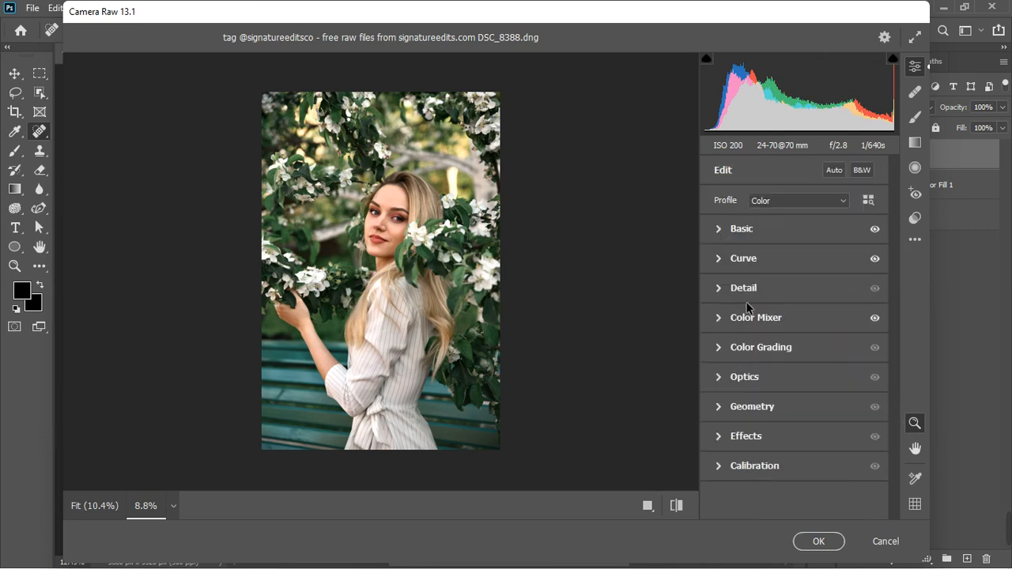
# In Calibration, set the red primary hue to +21, the blue primary hue to -30 and the green primary hue to -15
pyautogui.click(719, 466)
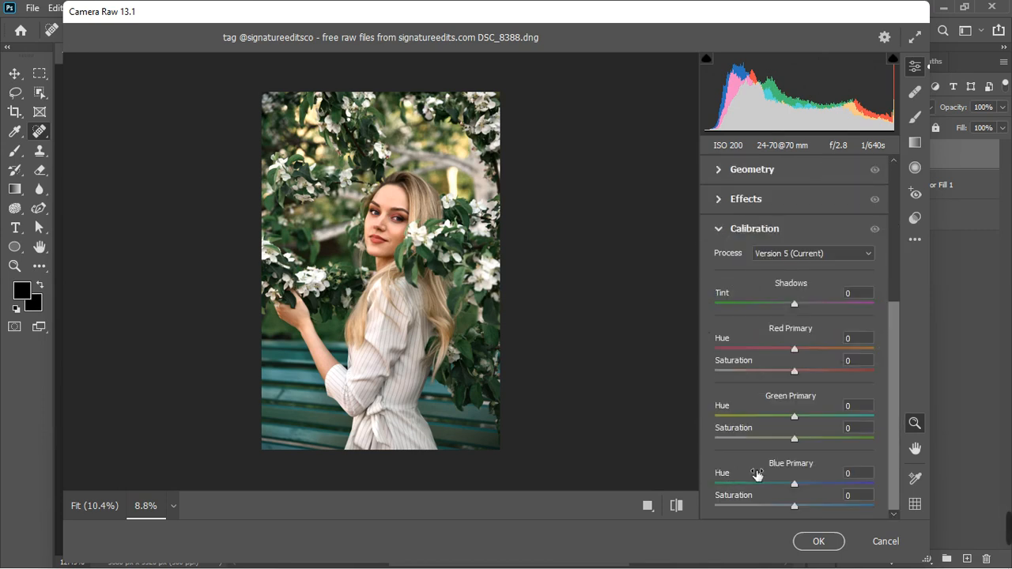
pyautogui.moveTo(795, 350)
pyautogui.mouseDown()
pyautogui.moveTo(820, 347)
pyautogui.moveTo(810, 350)
pyautogui.mouseUp()
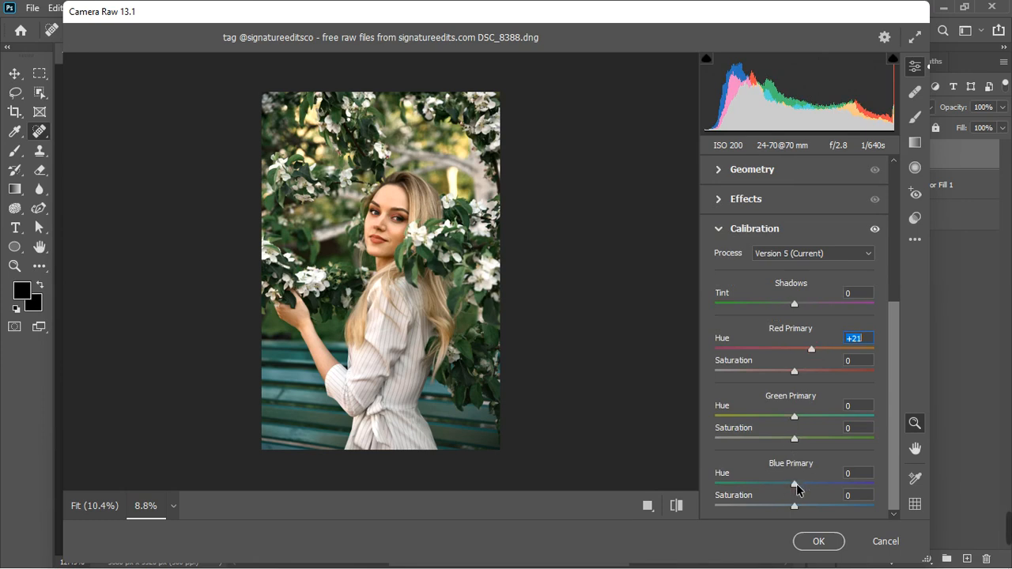
pyautogui.moveTo(797, 488); pyautogui.dragTo(773, 490)
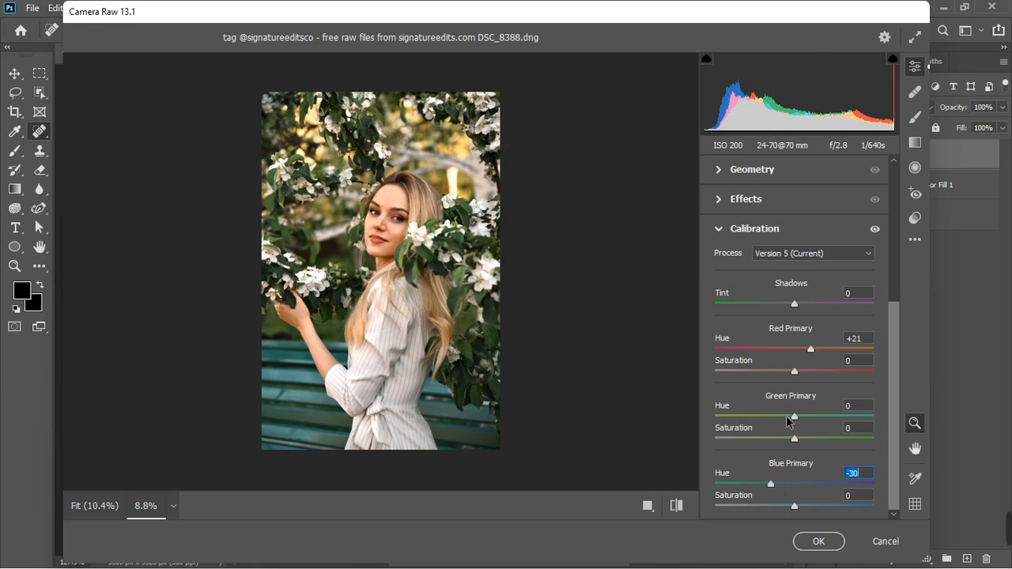
pyautogui.moveTo(796, 417)
pyautogui.mouseDown()
pyautogui.moveTo(823, 416)
pyautogui.moveTo(784, 421)
pyautogui.mouseUp()
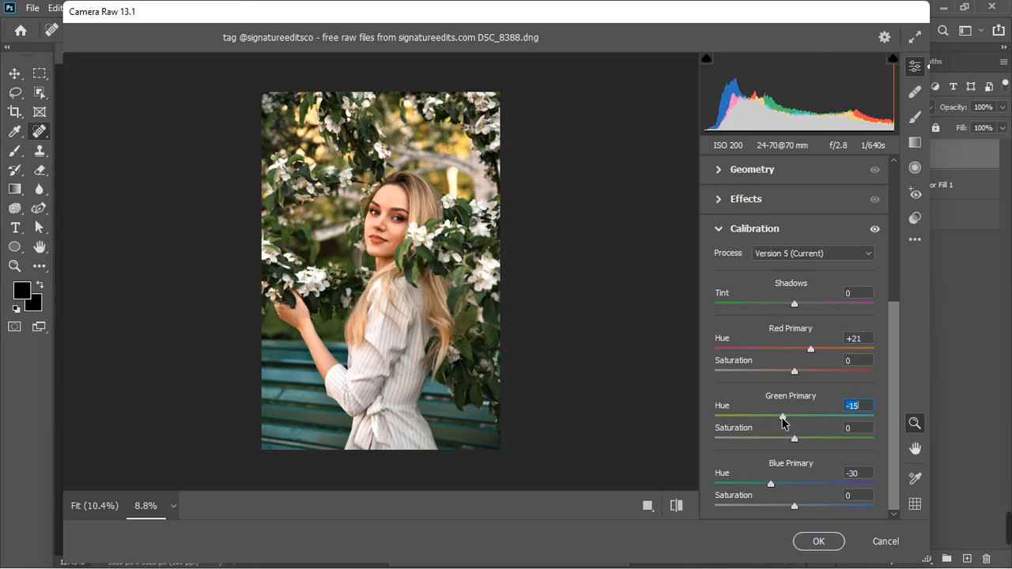
pyautogui.scroll(5, 812, 422)
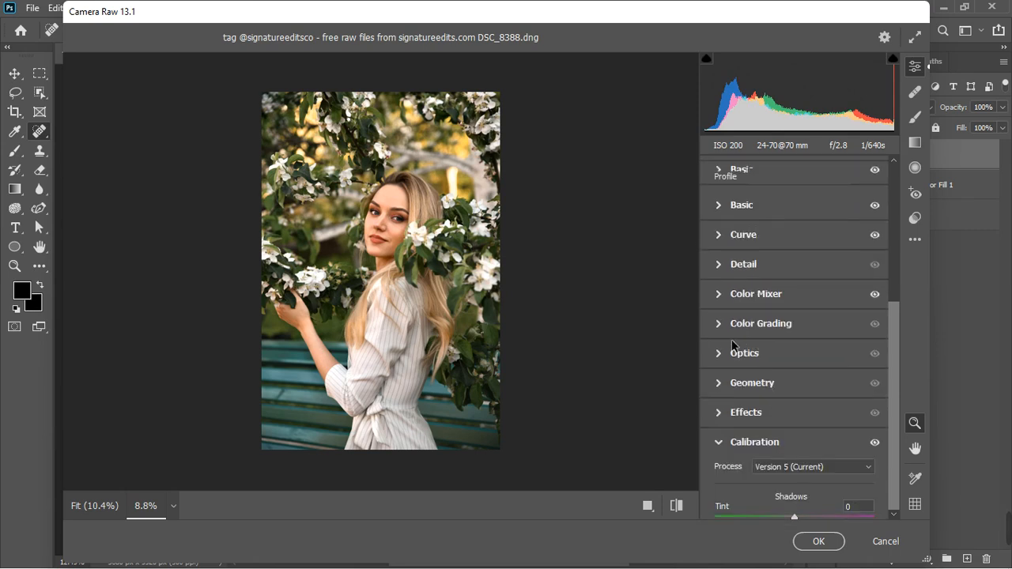
pyautogui.click(719, 447)
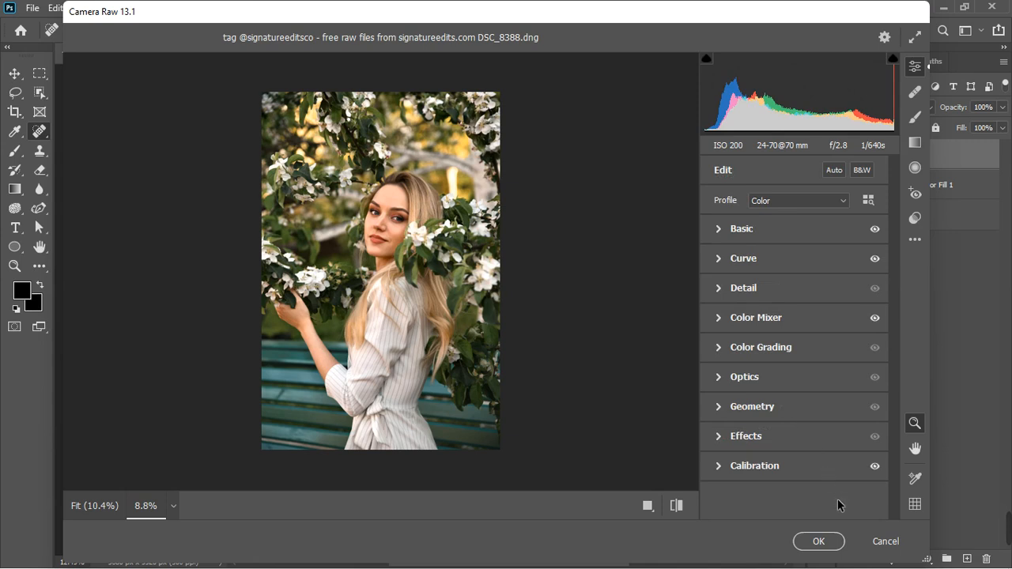
# Apply the Camera Raw grade to Layer 1 and toggle the layer's visibility to compare it with the ungraded image
pyautogui.click(827, 541)
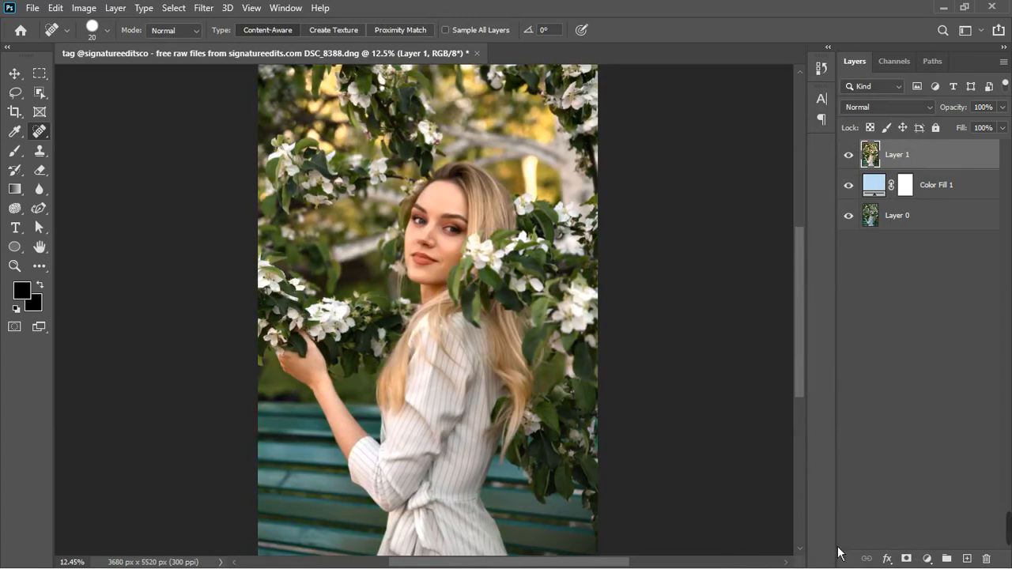
pyautogui.click(851, 155)
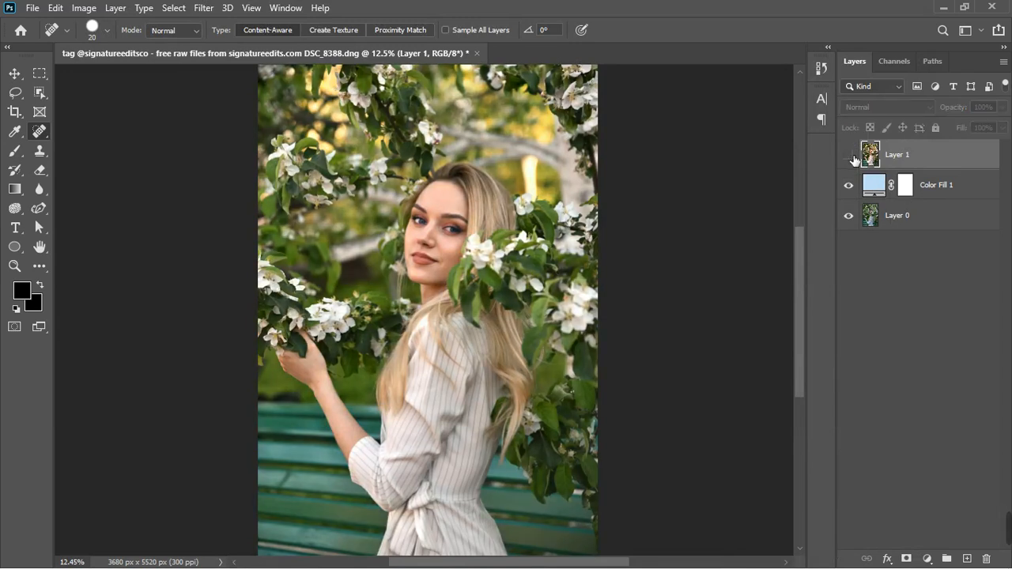
pyautogui.click(851, 157)
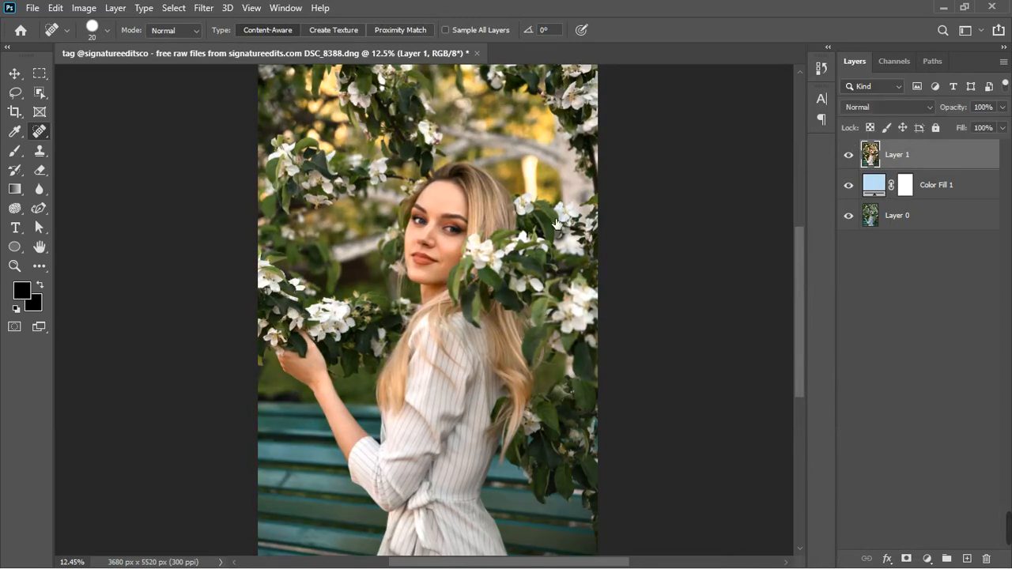
pyautogui.scroll(-2, 437, 250)
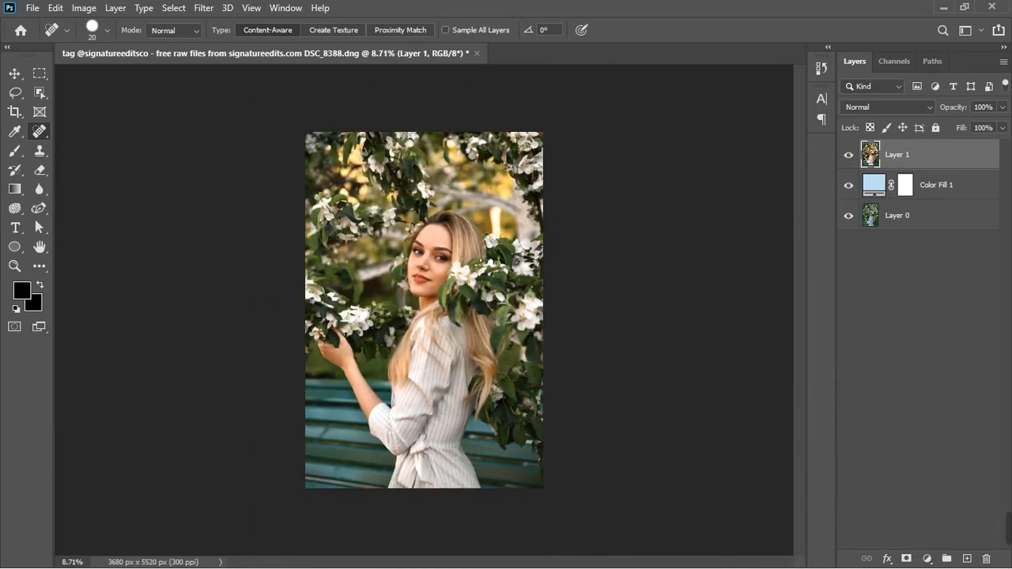
pyautogui.scroll(2, 431, 306)
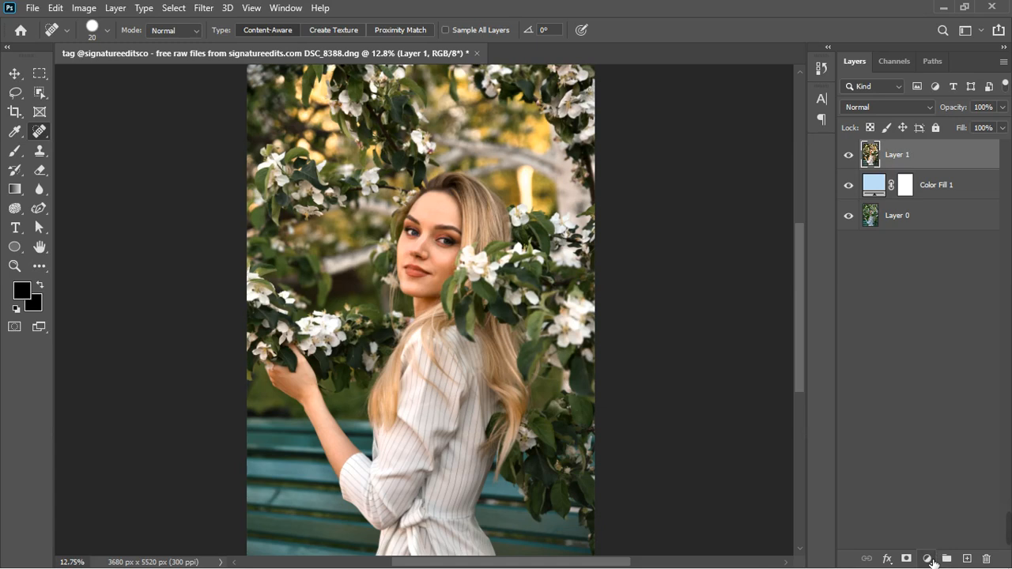
# Add a Color Balance adjustment layer above Layer 1, set the shadows' Yellow–Blue balance to +6, and preview the difference
pyautogui.click(929, 559)
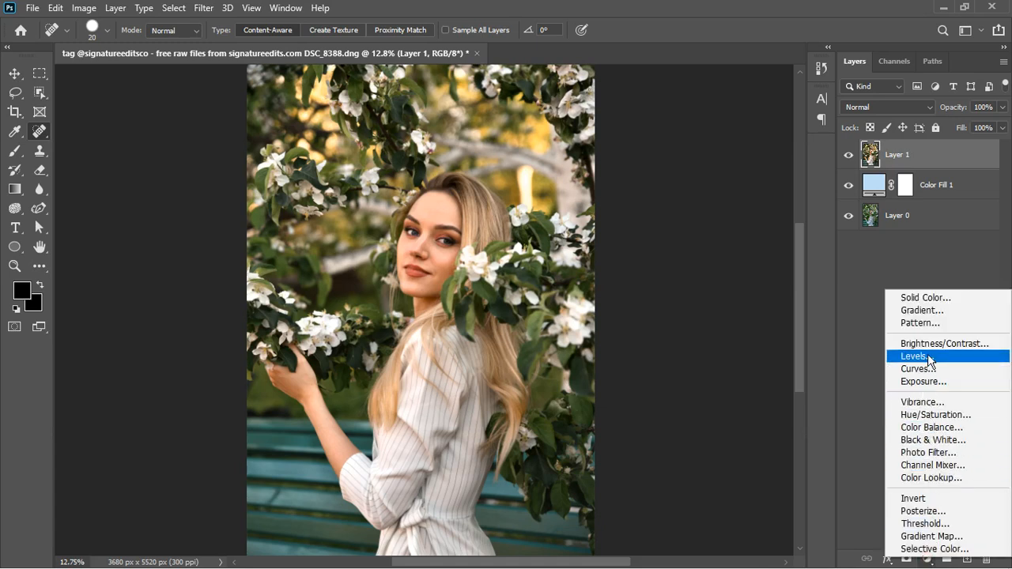
pyautogui.click(943, 430)
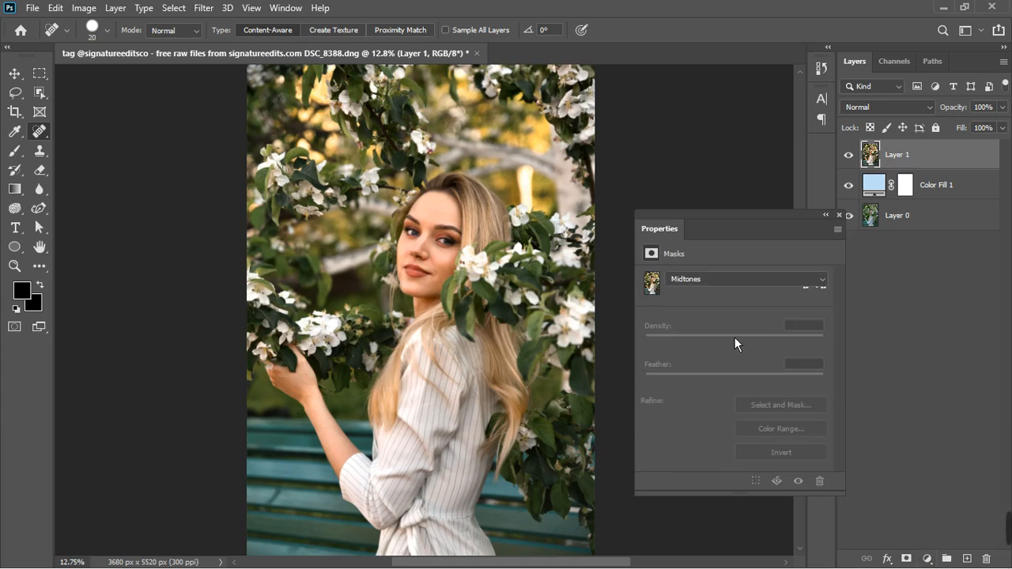
pyautogui.click(713, 284)
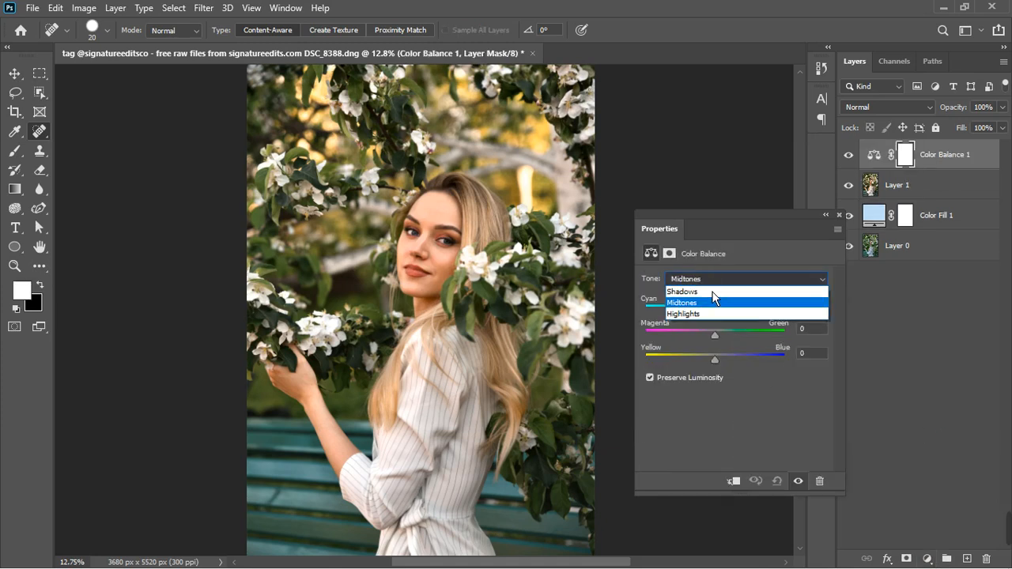
pyautogui.click(712, 293)
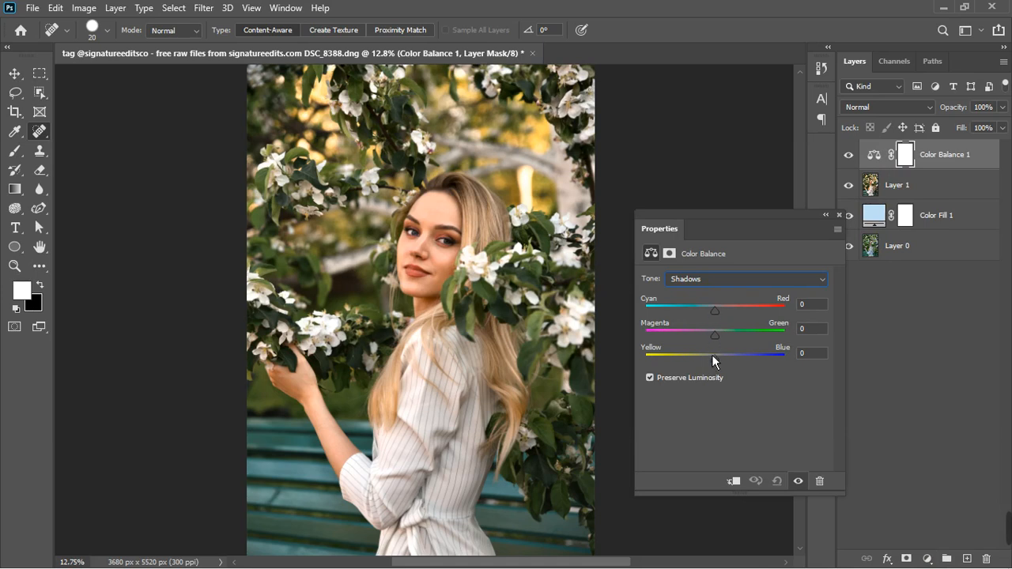
pyautogui.moveTo(720, 365); pyautogui.dragTo(718, 364)
pyautogui.moveTo(716, 364); pyautogui.dragTo(726, 365)
pyautogui.click(799, 482)
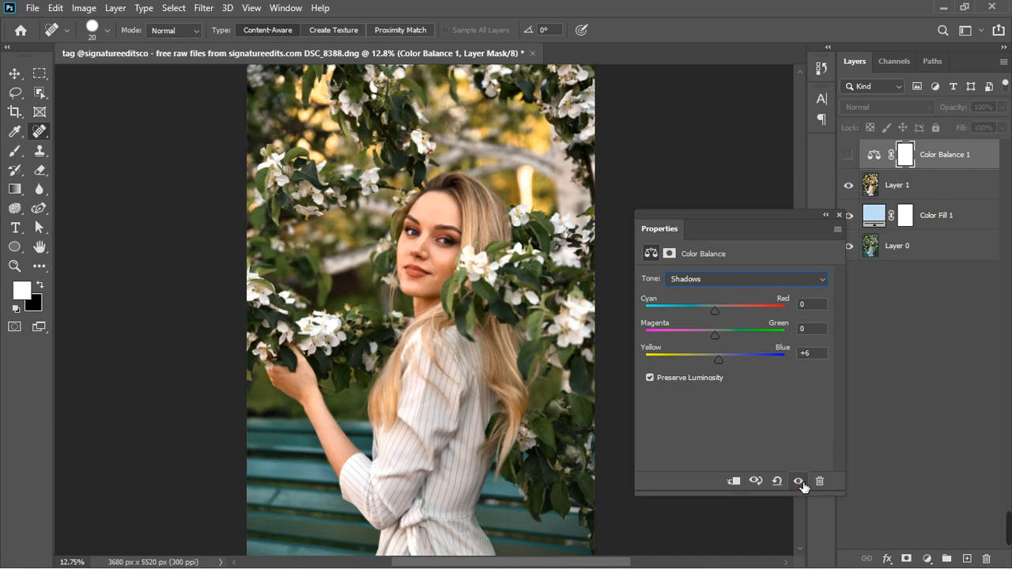
pyautogui.click(799, 482)
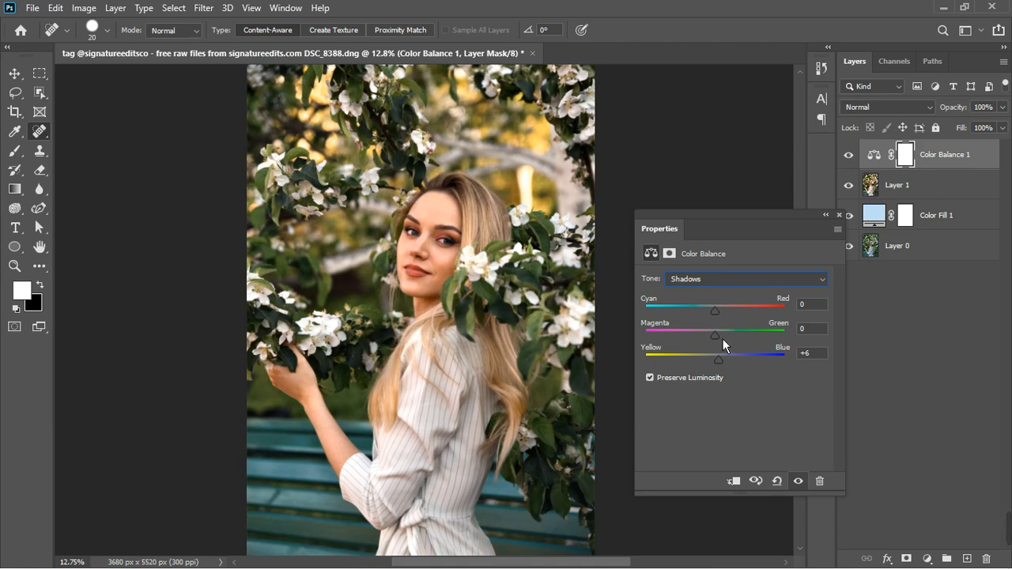
# Set the shadows' Magenta–Green balance to +8 and compare the image with and without the adjustment
pyautogui.moveTo(722, 338); pyautogui.dragTo(727, 342)
pyautogui.click(807, 484)
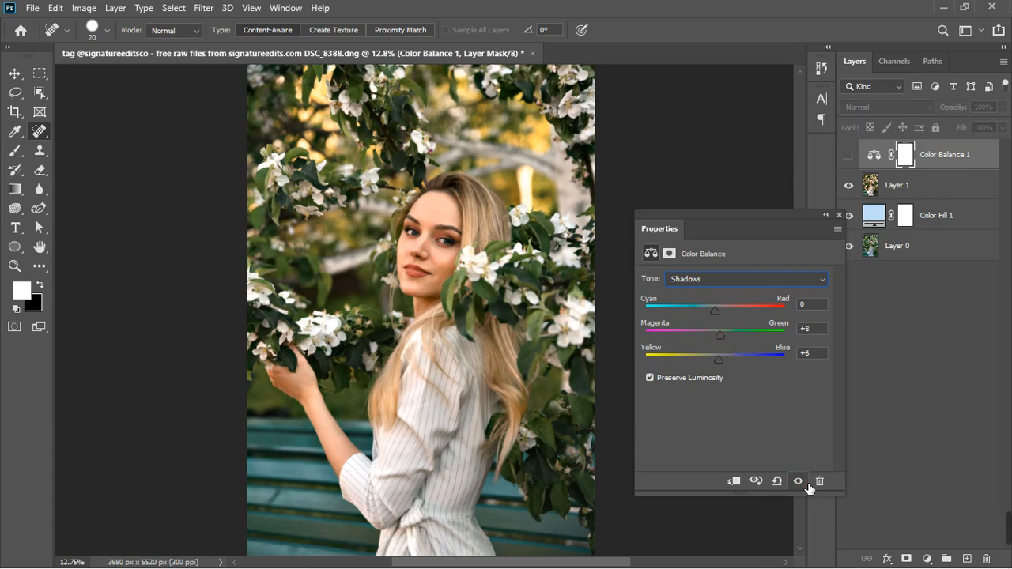
pyautogui.click(808, 485)
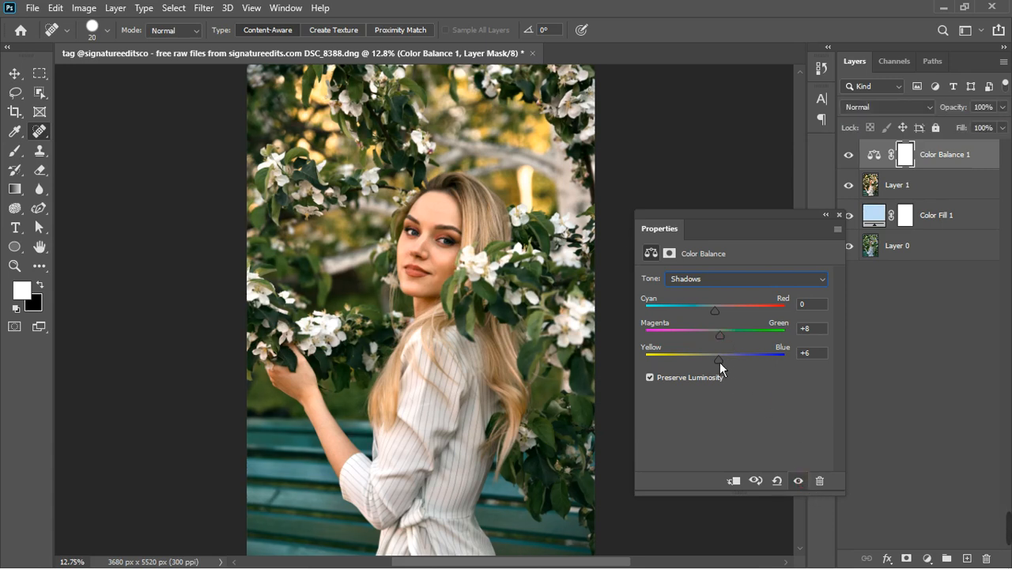
# Fine-tune the shadows' Magenta–Green and Cyan–Red balance in small amounts, toggling the adjustment to judge the change
pyautogui.moveTo(726, 342); pyautogui.dragTo(721, 341)
pyautogui.moveTo(723, 319); pyautogui.dragTo(717, 319)
pyautogui.click(800, 481)
pyautogui.moveTo(721, 316); pyautogui.dragTo(726, 317)
pyautogui.click(799, 483)
pyautogui.moveTo(725, 318); pyautogui.dragTo(721, 317)
# For the highlights, set Cyan–Red to +6 and slightly adjust the Magenta–Green and Yellow–Blue balance
pyautogui.click(735, 282)
pyautogui.click(716, 317)
pyautogui.moveTo(723, 320); pyautogui.dragTo(726, 319)
pyautogui.moveTo(722, 339); pyautogui.dragTo(722, 342)
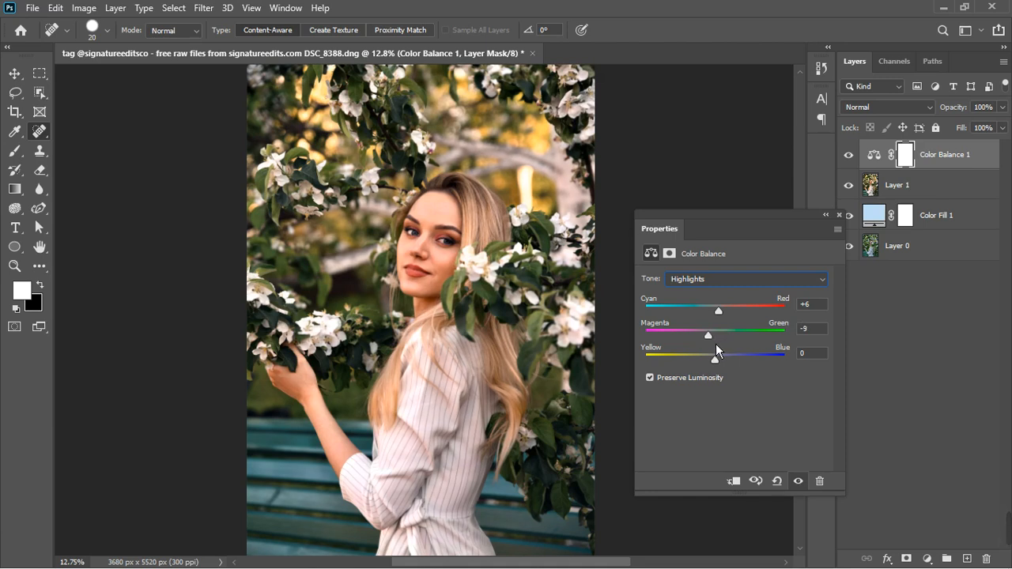
pyautogui.moveTo(720, 344); pyautogui.dragTo(724, 343)
pyautogui.moveTo(721, 363)
pyautogui.mouseDown()
pyautogui.moveTo(712, 365)
pyautogui.moveTo(726, 362)
pyautogui.mouseUp()
# Set the midtones to Cyan–Red +6, Magenta–Green -1 and Yellow–Blue -3, compare the effect, and close the adjustment's settings
pyautogui.click(725, 279)
pyautogui.click(723, 306)
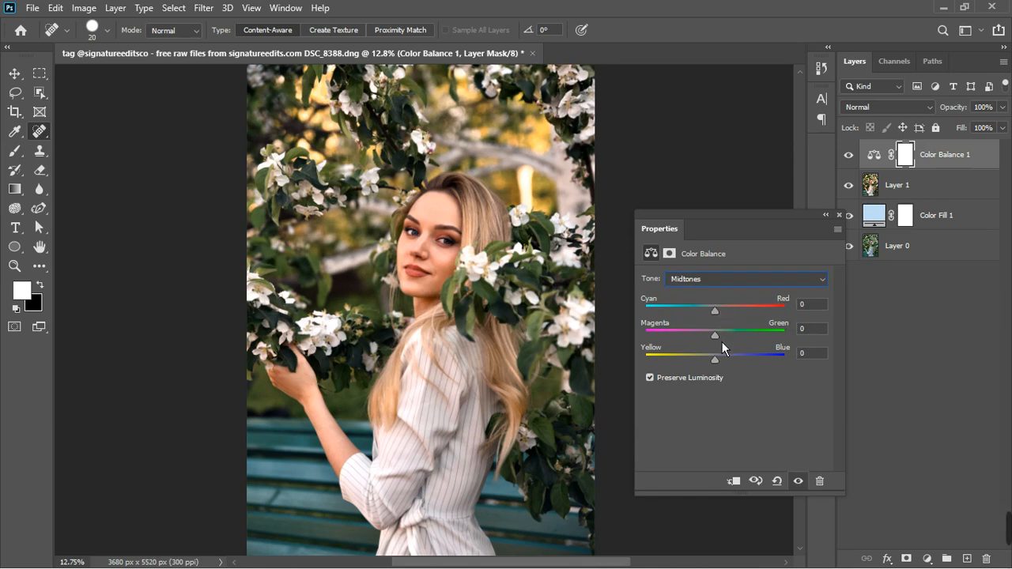
pyautogui.moveTo(722, 342); pyautogui.dragTo(727, 344)
pyautogui.moveTo(724, 344); pyautogui.dragTo(722, 345)
pyautogui.moveTo(721, 367); pyautogui.dragTo(721, 368)
pyautogui.moveTo(724, 317); pyautogui.dragTo(725, 318)
pyautogui.click(799, 481)
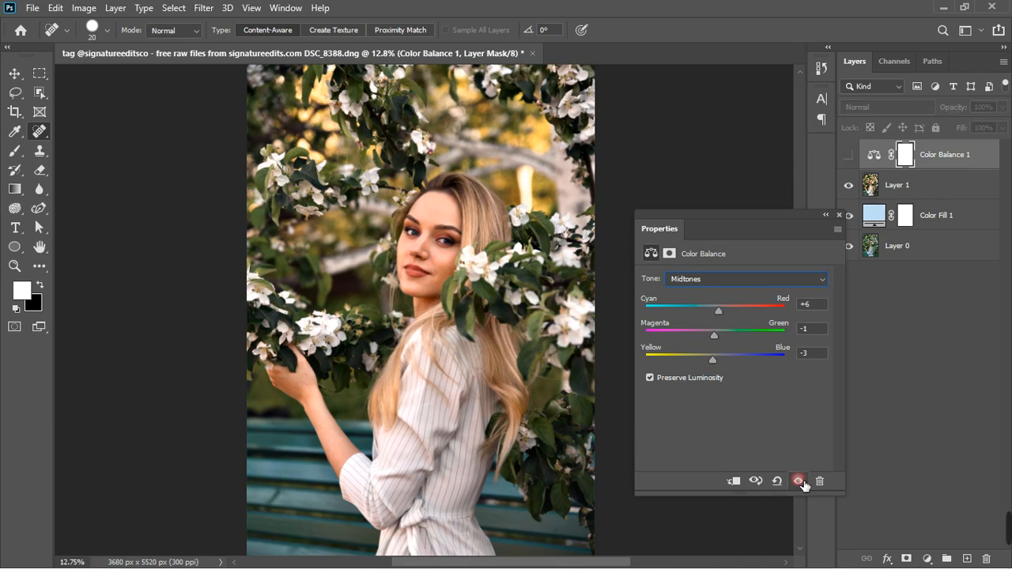
pyautogui.click(800, 480)
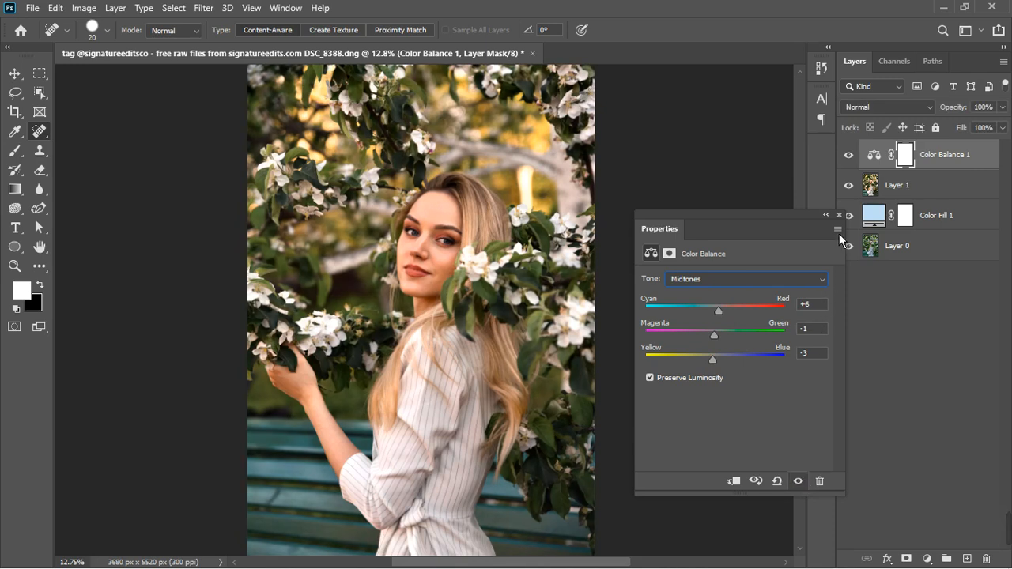
pyautogui.click(839, 215)
# Compare the portrait with and without the Color Balance layer and examine the woman's face close up
pyautogui.scroll(-2, 558, 301)
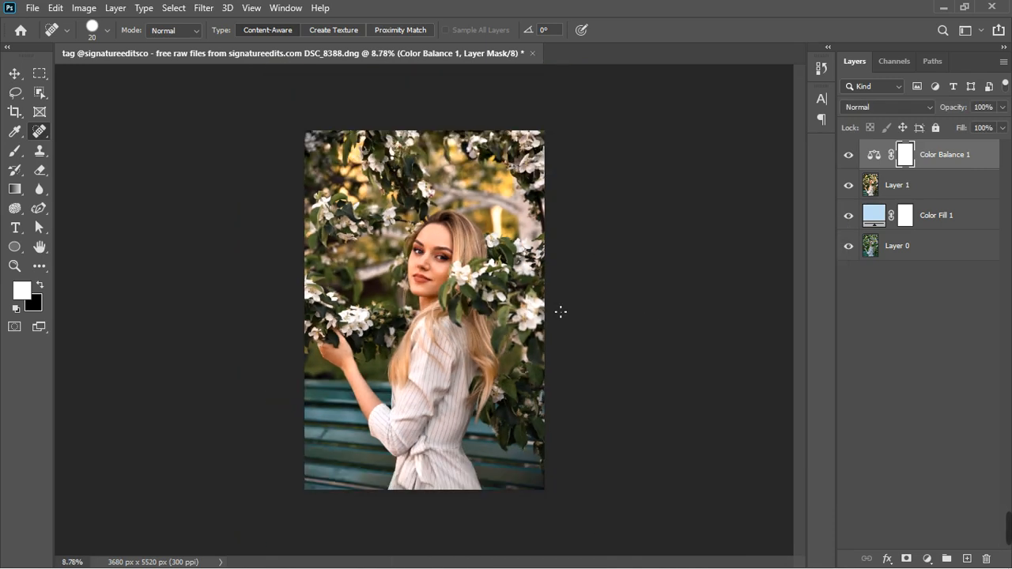
pyautogui.scroll(2, 299, 238)
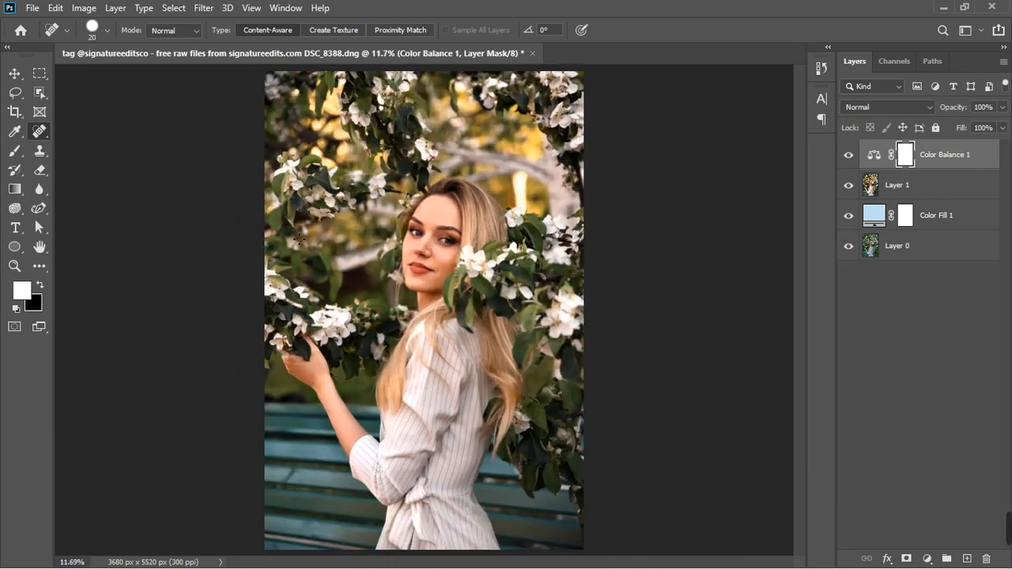
pyautogui.click(849, 155)
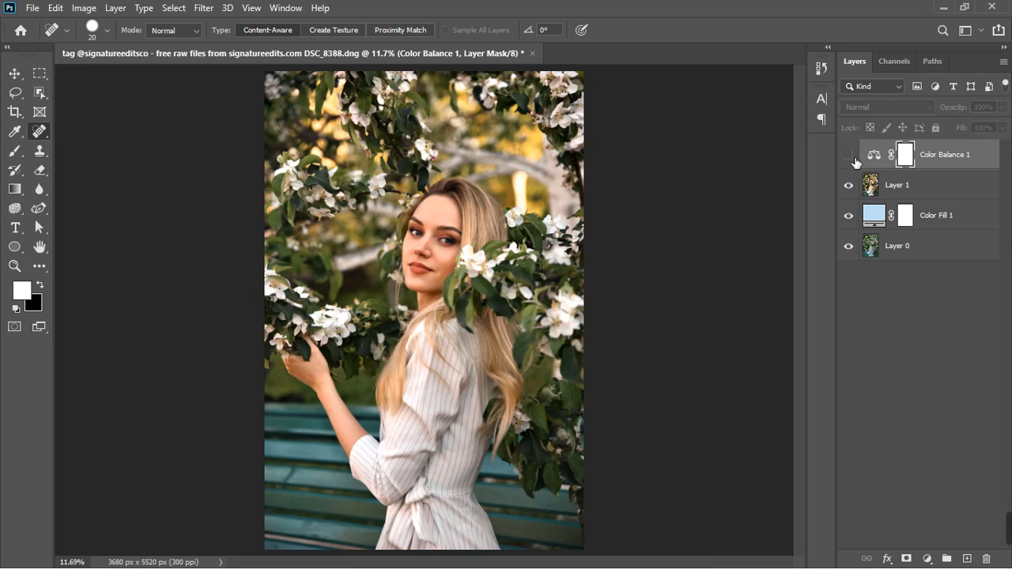
pyautogui.click(851, 157)
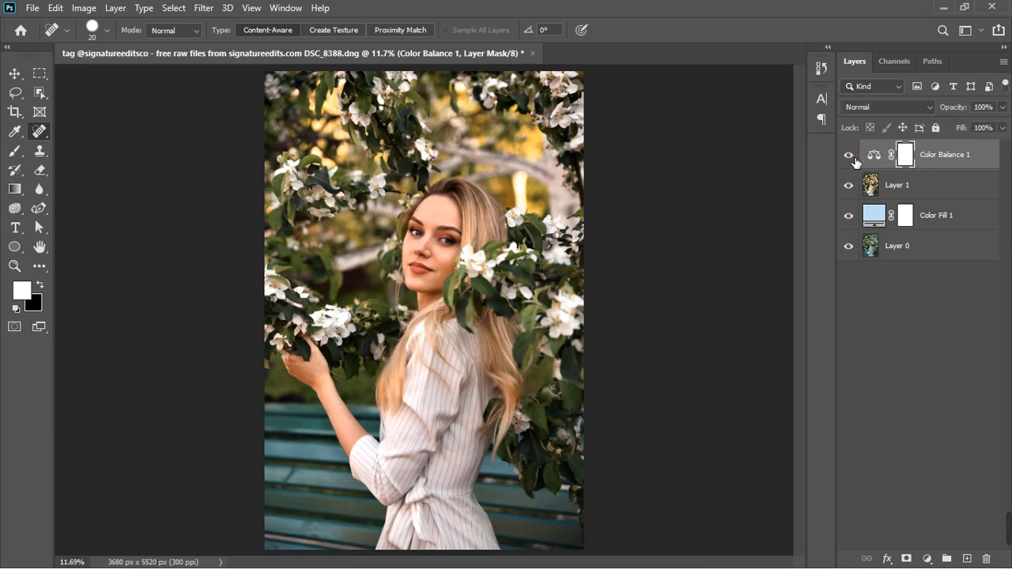
pyautogui.scroll(4, 427, 238)
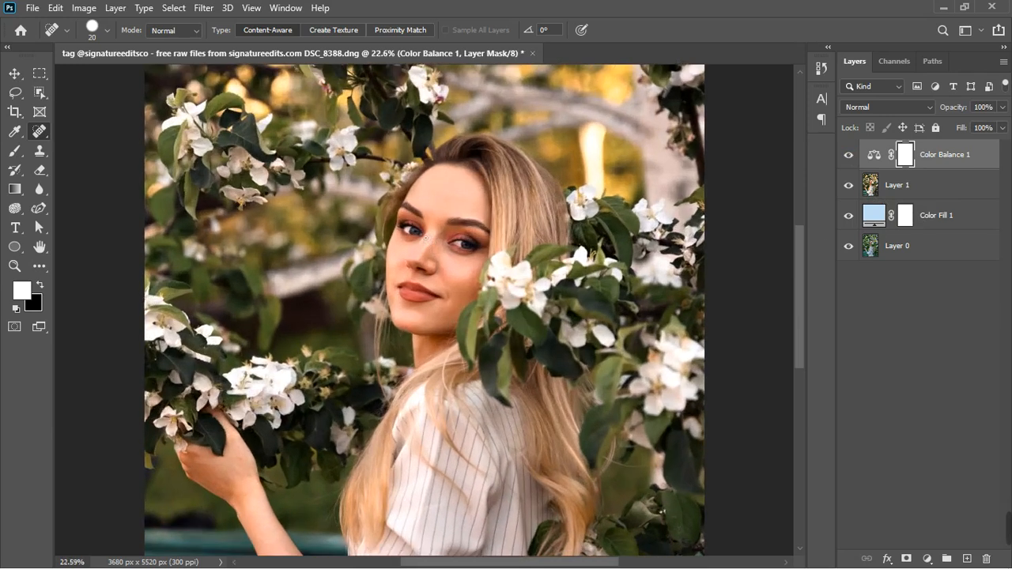
pyautogui.scroll(4, 426, 238)
pyautogui.scroll(-3, 426, 241)
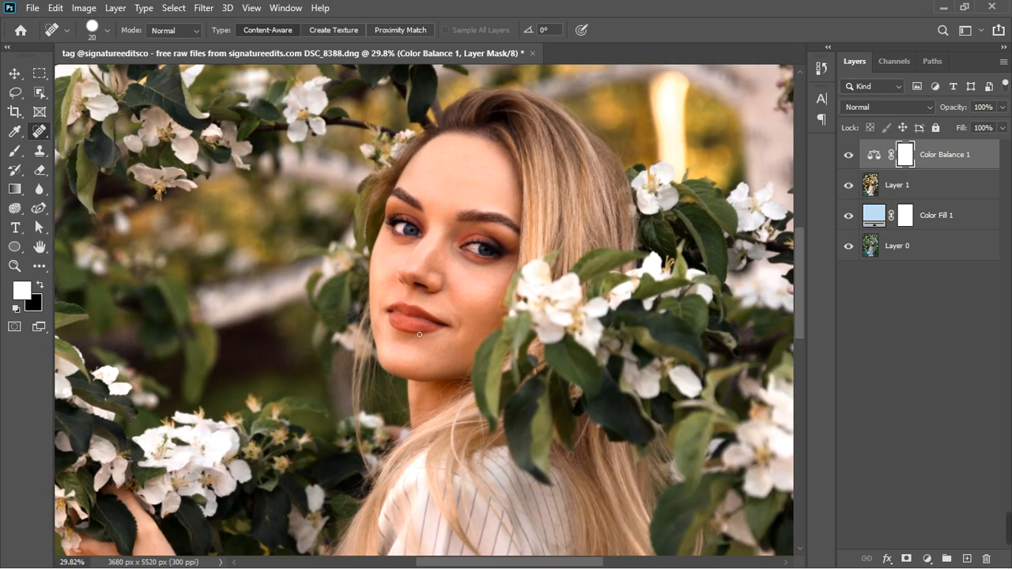
pyautogui.scroll(-4, 426, 333)
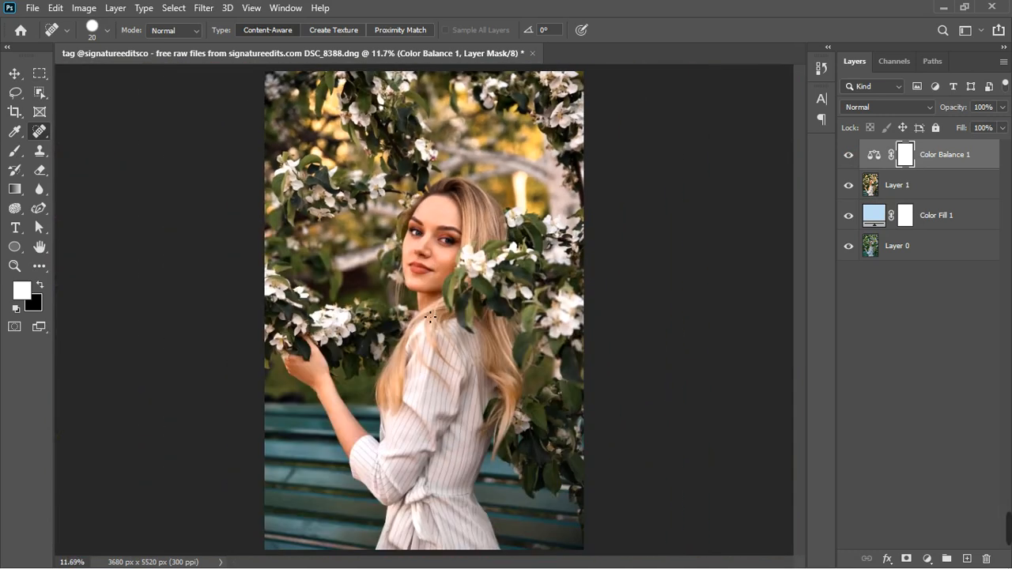
# Merge the Color Balance 1 adjustment and Layer 1 into one layer
pyautogui.click(971, 193)
pyautogui.rightClick(970, 196)
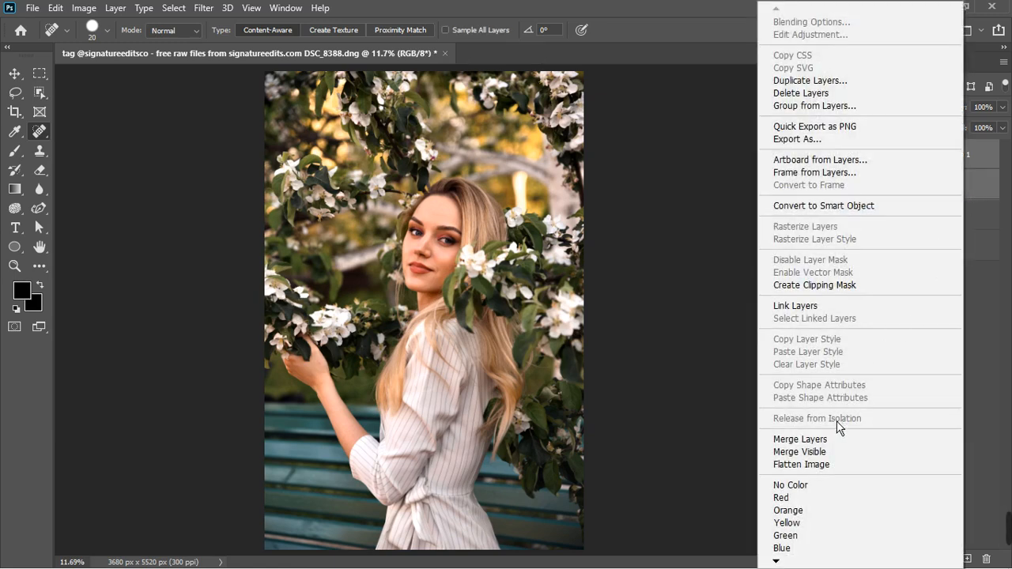
pyautogui.click(828, 439)
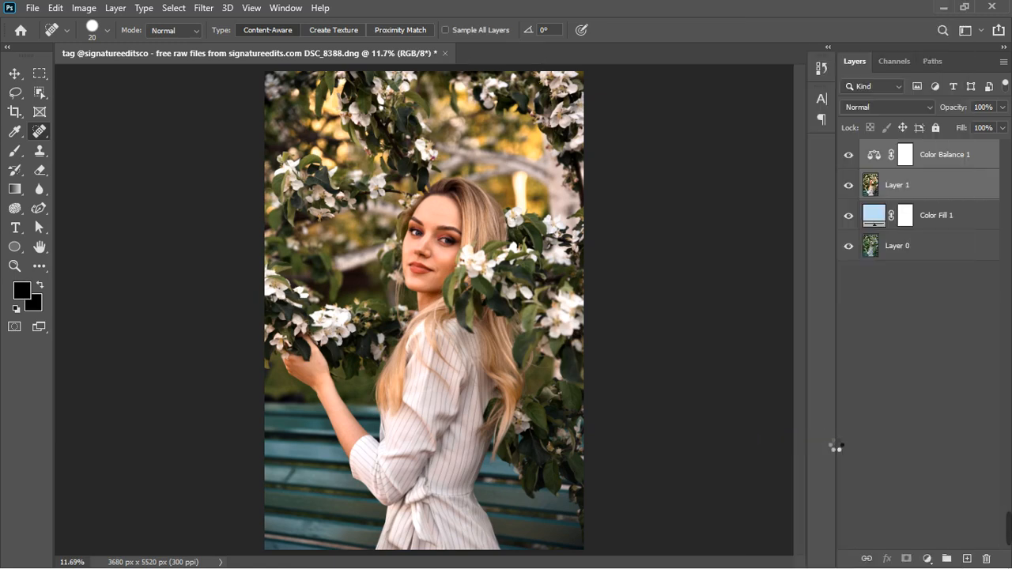
# Hide the Color Fill 1 layer and toggle the merged layer to compare the final grade with the original photo
pyautogui.click(850, 156)
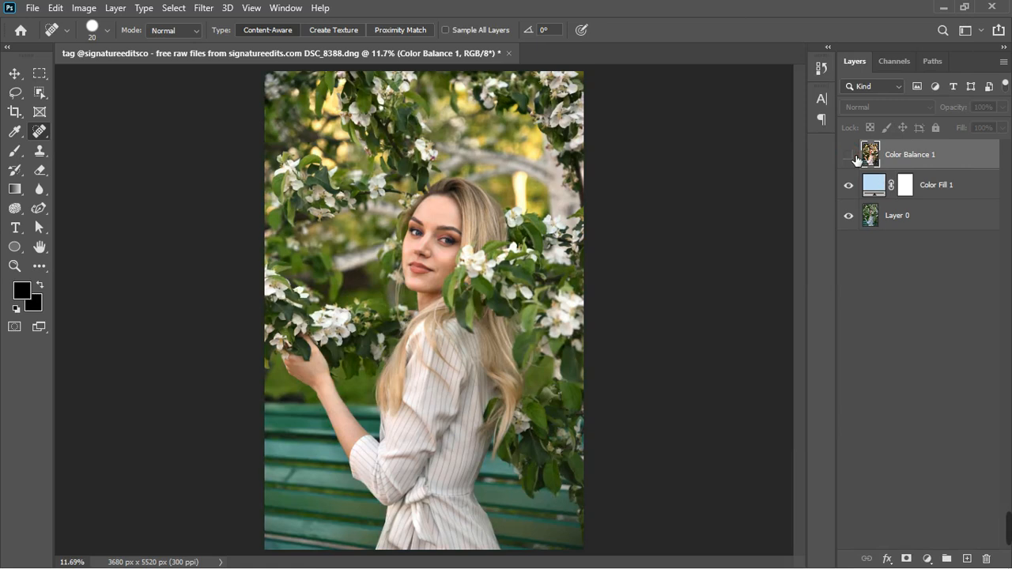
pyautogui.click(851, 156)
pyautogui.click(850, 187)
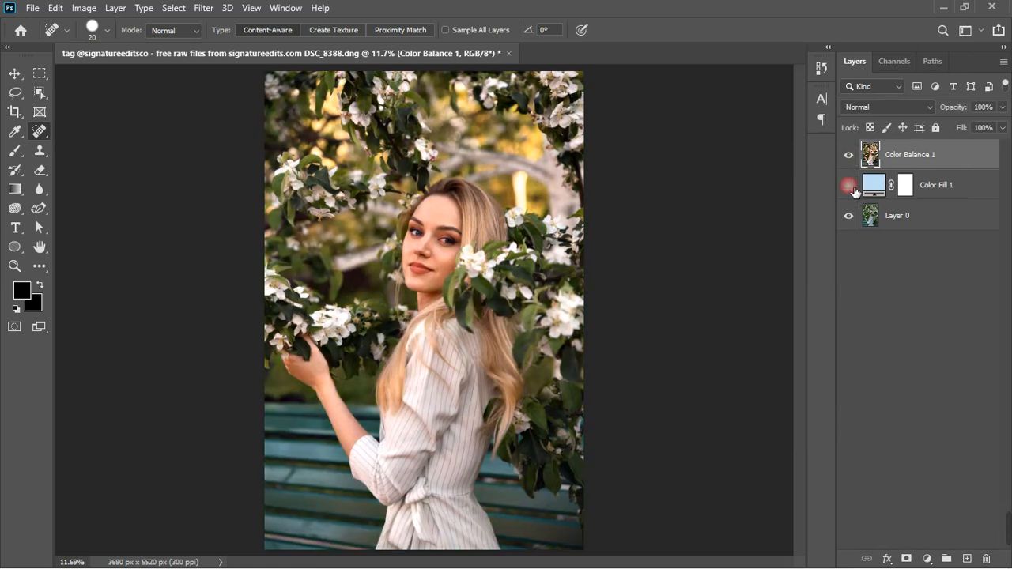
pyautogui.click(849, 156)
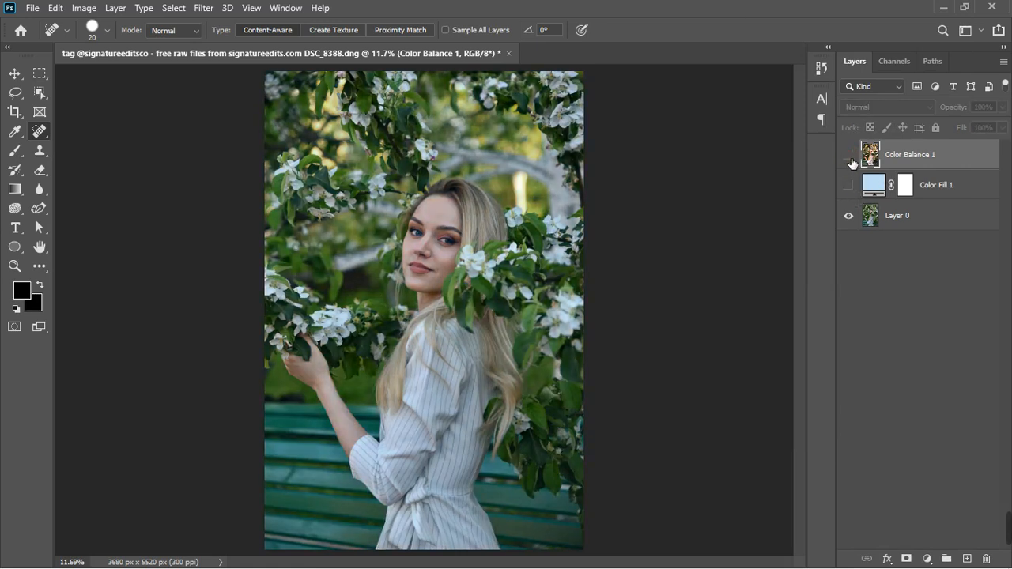
pyautogui.click(851, 156)
pyautogui.click(850, 155)
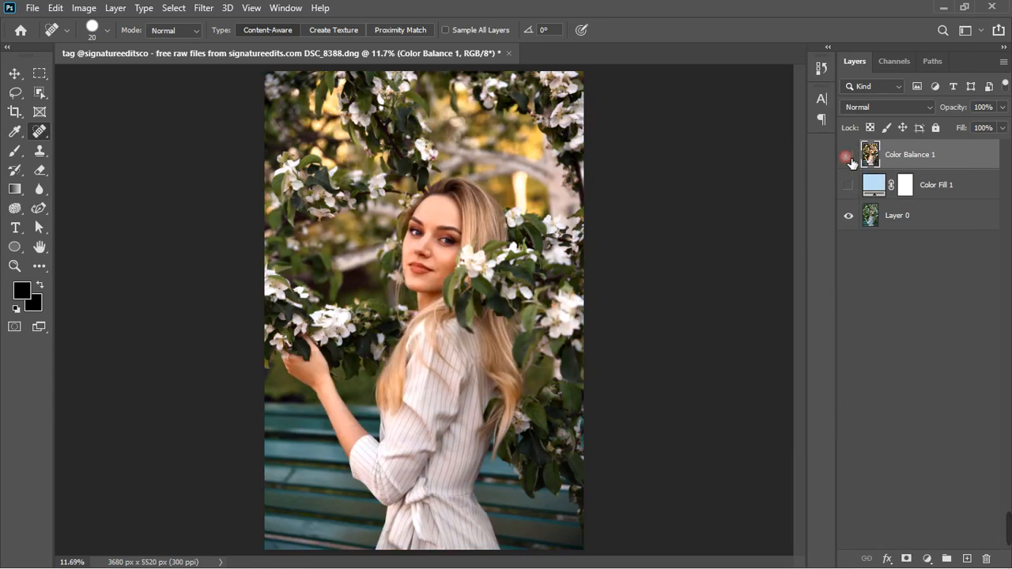
pyautogui.click(850, 156)
# Inspect the graded face close up, and repeat the before-and-after comparison on the whole portrait
pyautogui.scroll(5, 435, 274)
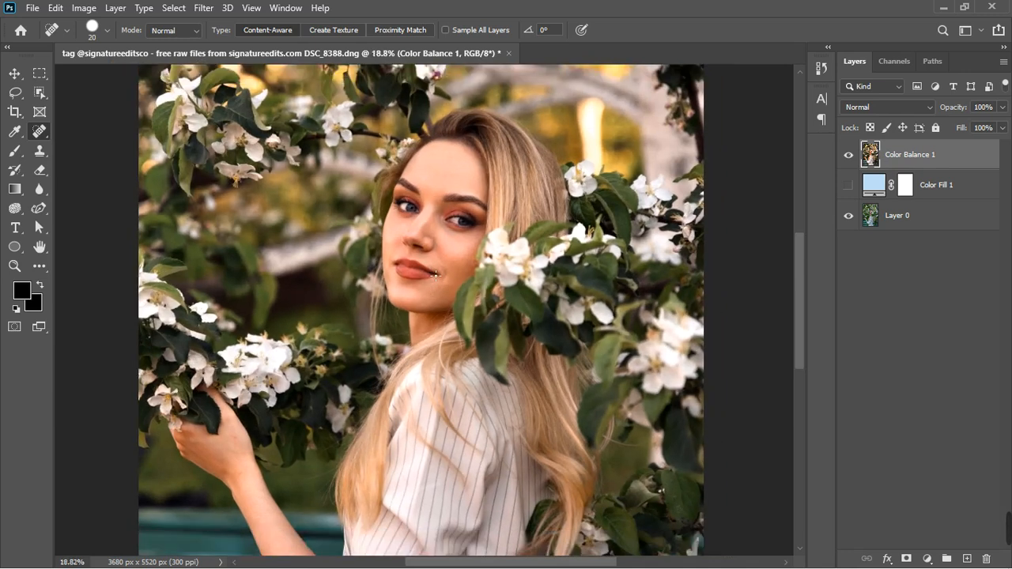
pyautogui.scroll(-1, 435, 274)
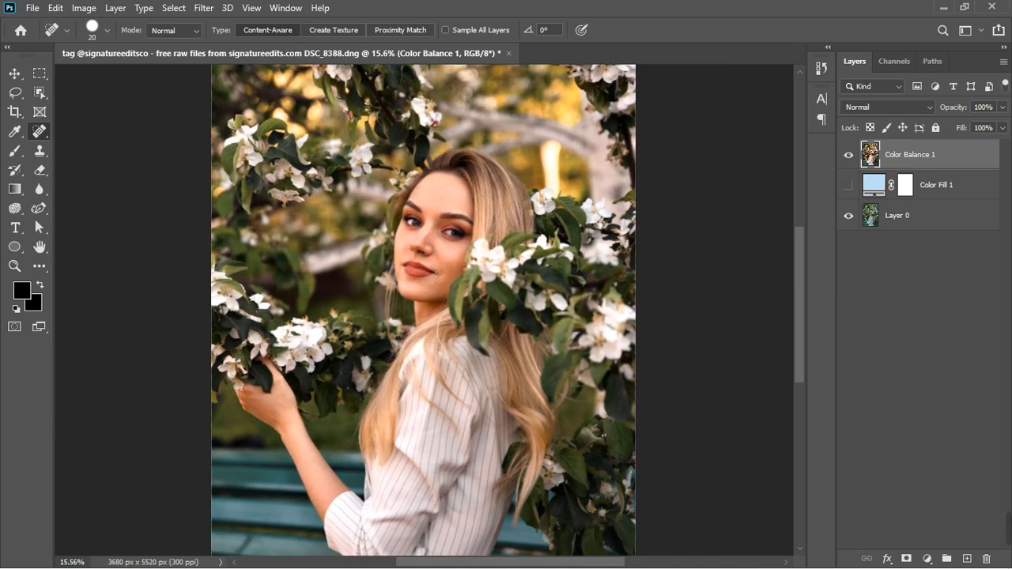
pyautogui.scroll(-5, 436, 276)
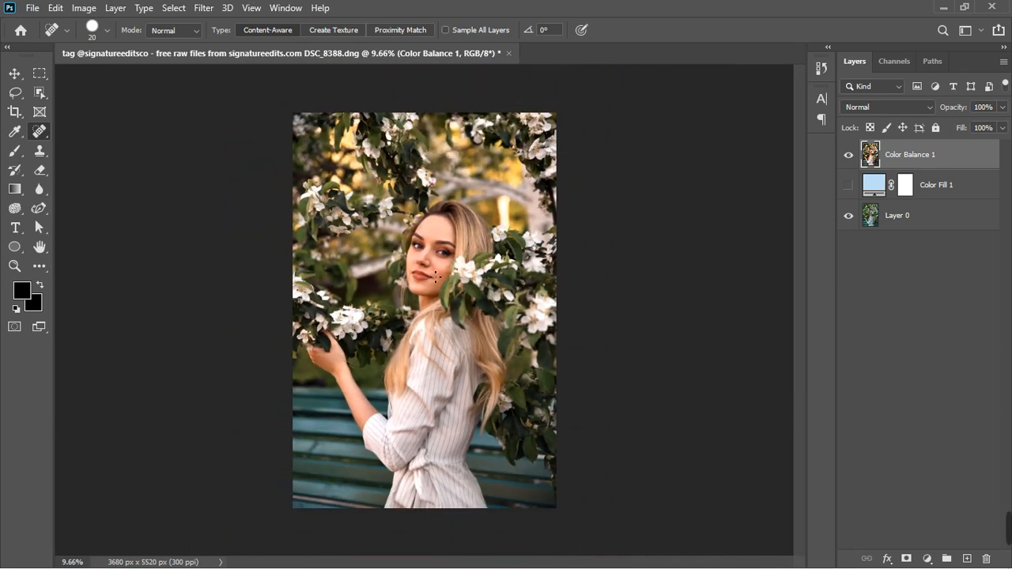
pyautogui.click(849, 155)
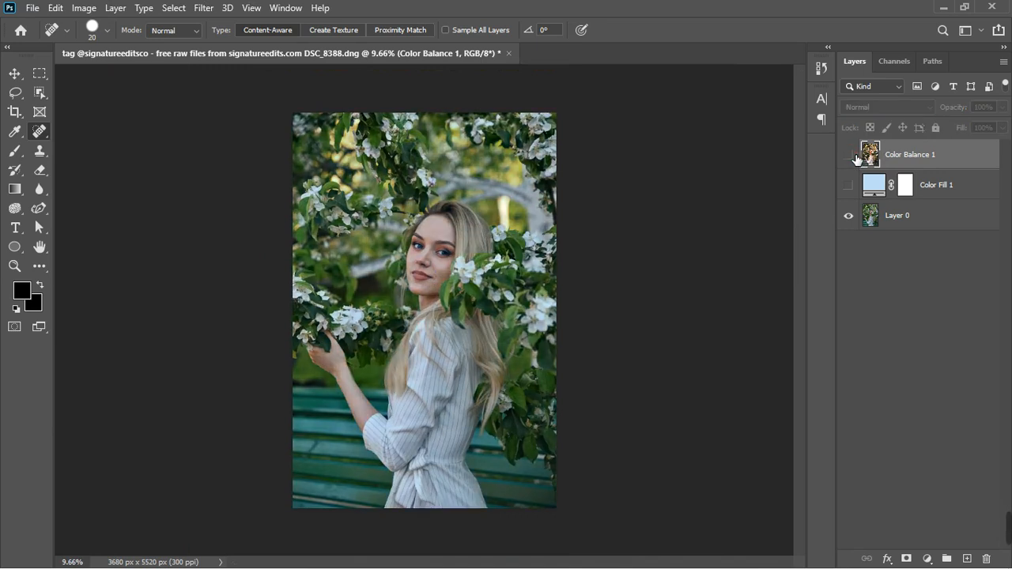
pyautogui.click(851, 155)
pyautogui.click(851, 155)
pyautogui.click(851, 155)
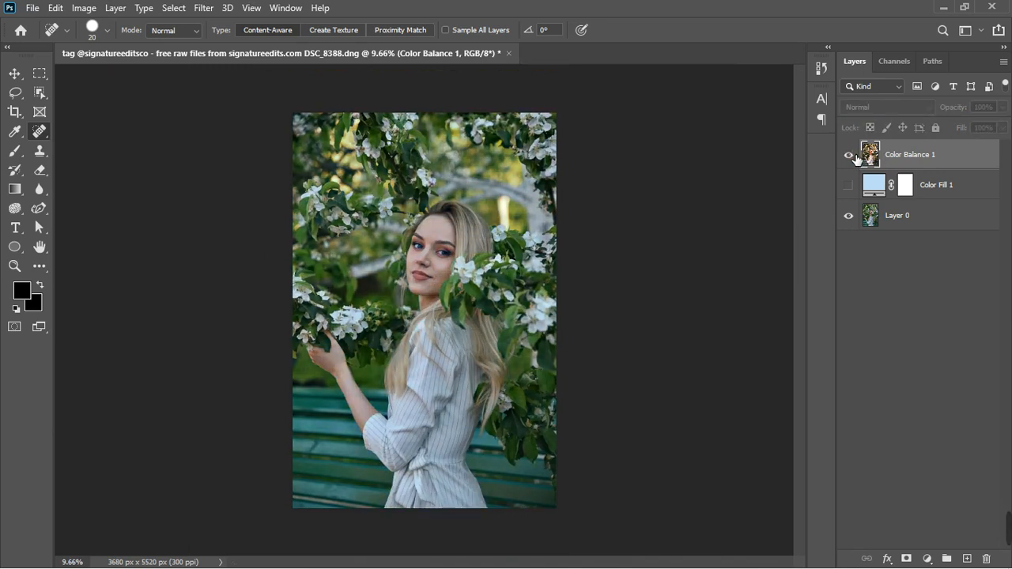